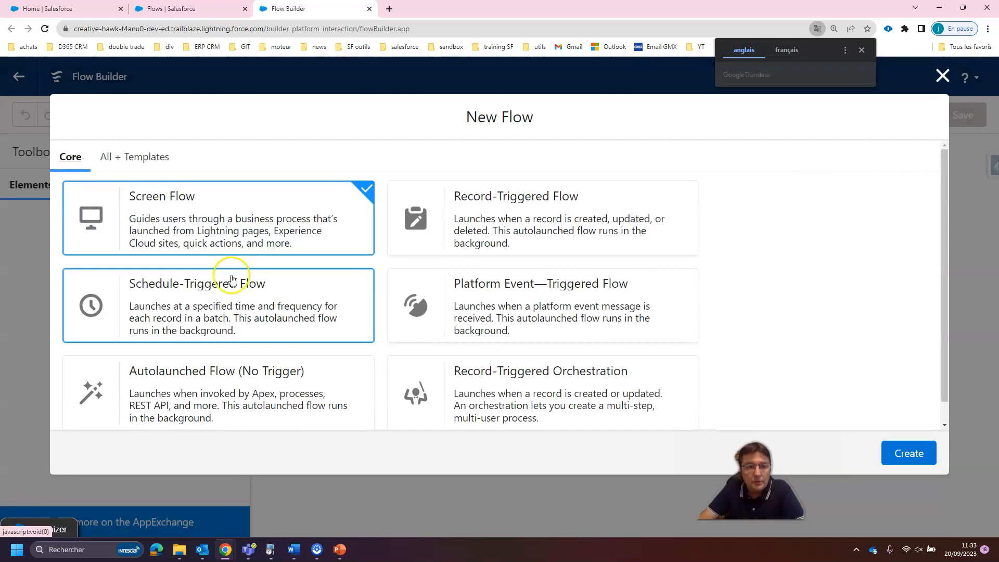
Create a new Screen Flow and add a Screen element labelled "Questions" between Start and End.
left_click(908, 453)
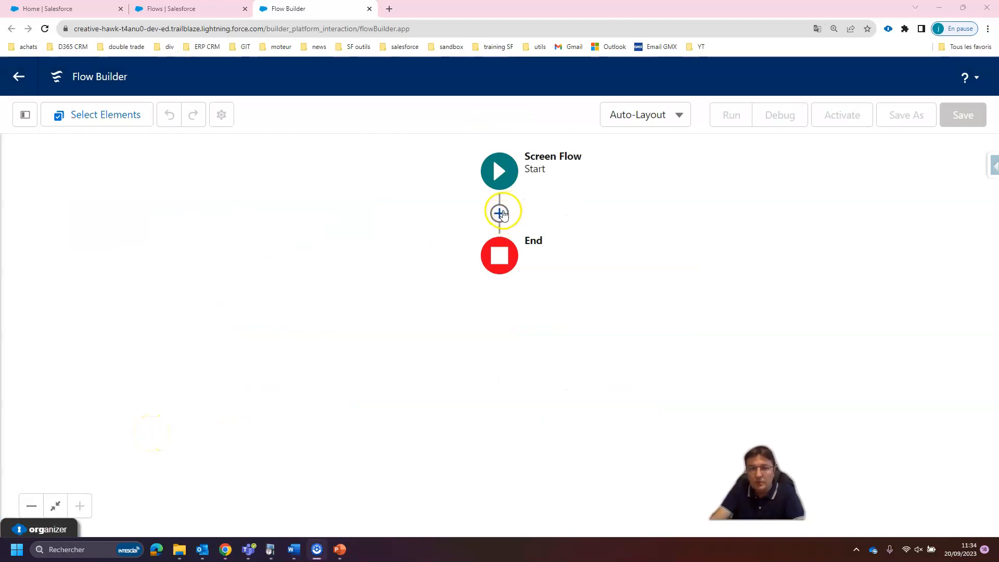
left_click(500, 212)
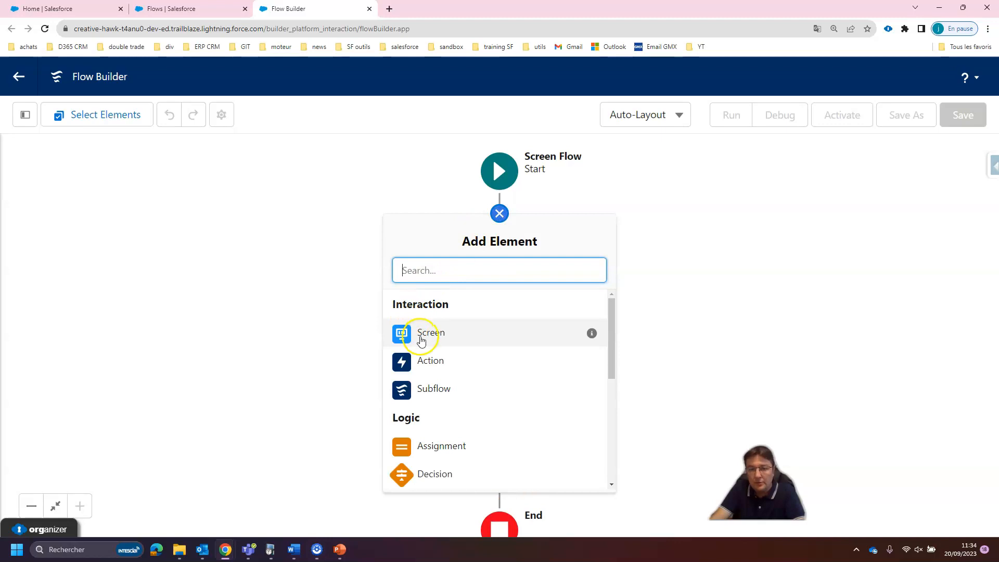
left_click(421, 336)
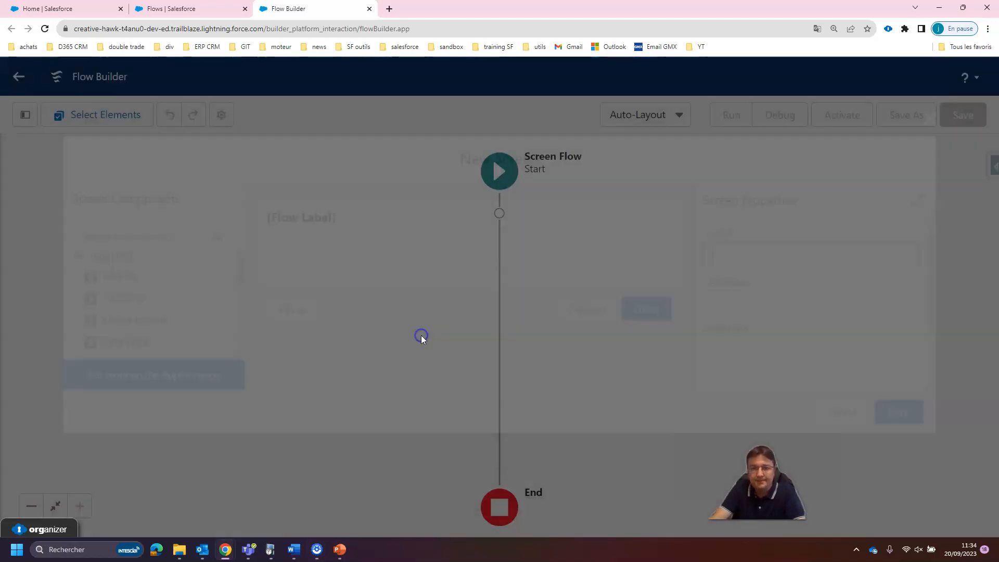
left_click(790, 250)
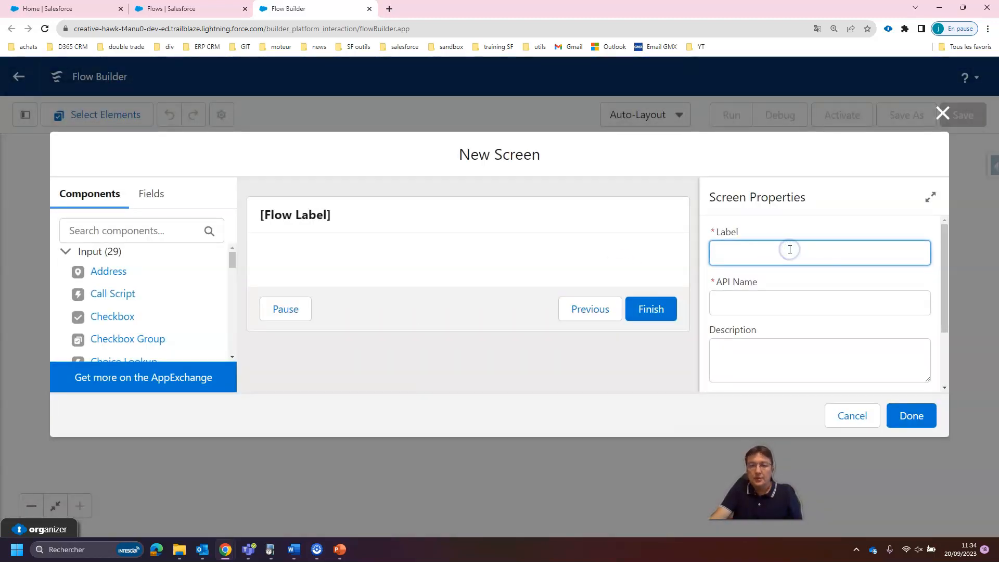
type("Questions")
Add a Display Text component to the Questions screen with the API name DitesCeci.
left_click(142, 231)
type("display")
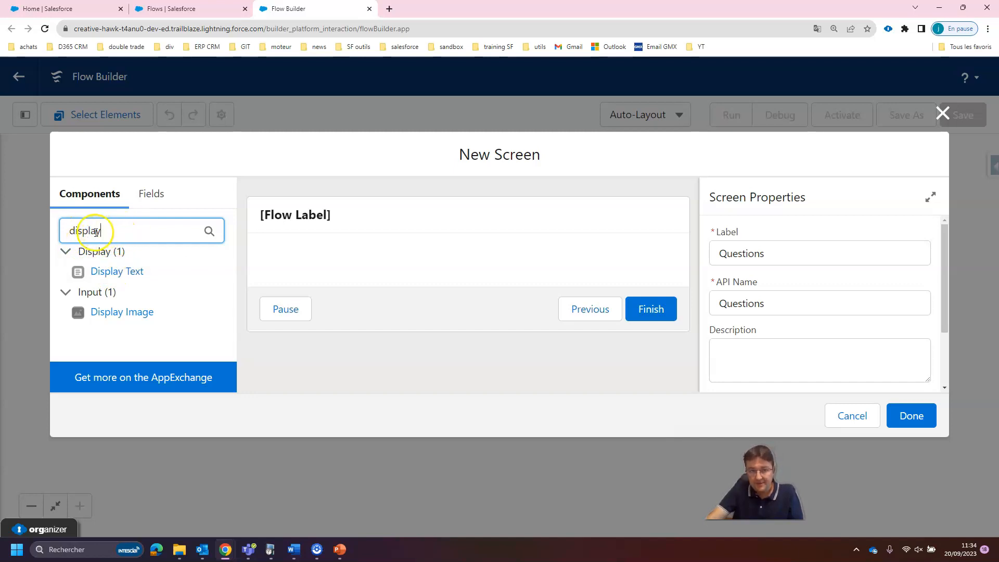
left_click_drag(105, 270, 333, 259)
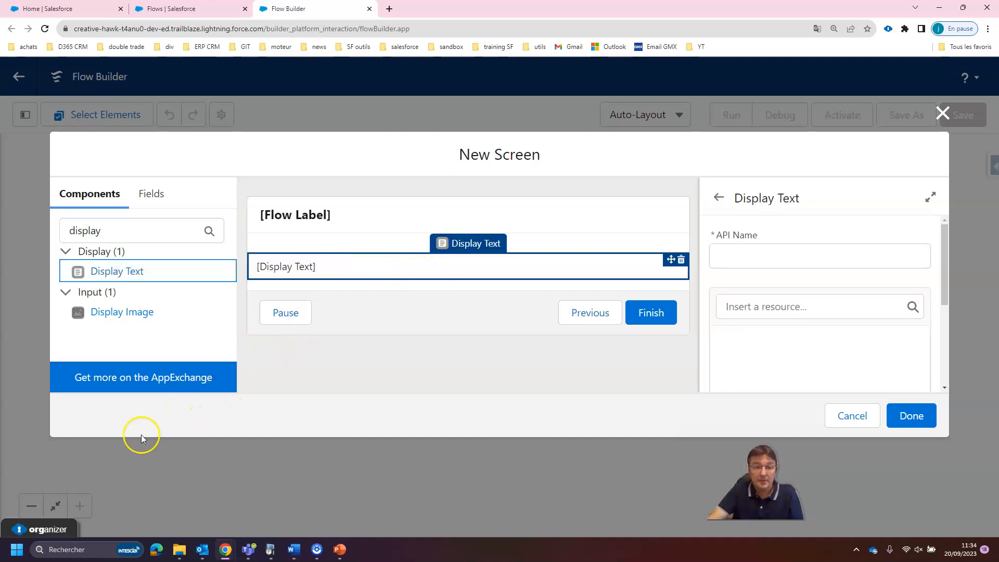
left_click(775, 256)
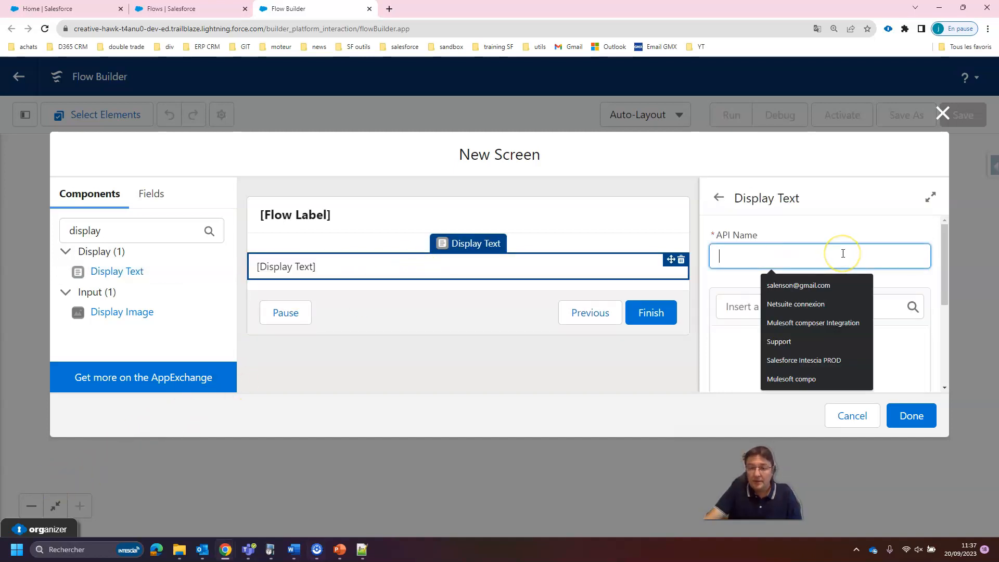
type("DitesCeci")
Fill DitesCeci with the JSA, Inc. caller script, from "(Dites ceci à l'appelant)" to "Pouvez-vous décrire le problème que vous rencontrez ?".
left_click(776, 335)
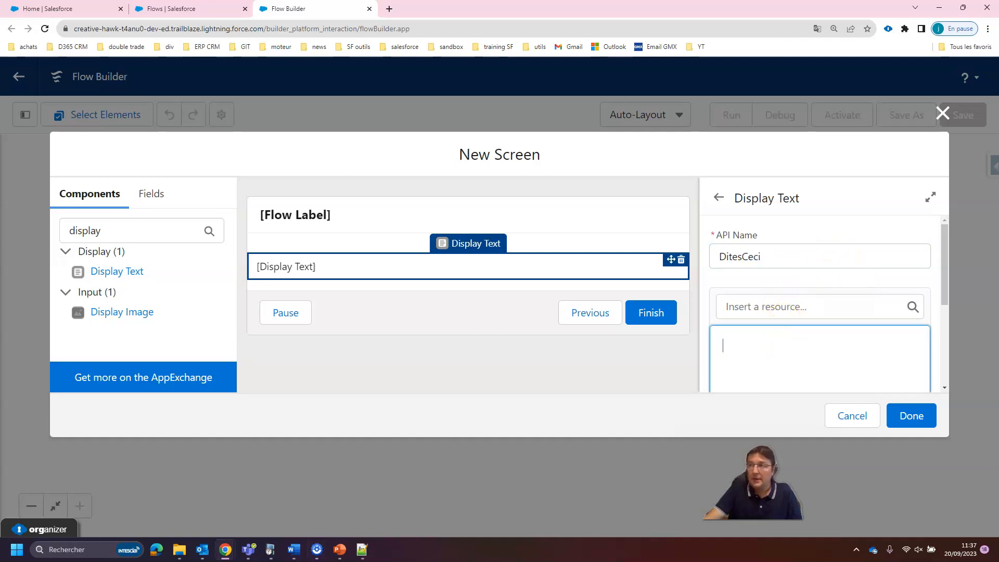
left_click(772, 350)
type("(Dites ceci à l'appelant) Merci d'avoir appelé JSA, Inc. Nous sommes désolés que vous ayez des problèmes avec nos produits et nous voulons vous aider le plus rapidement possible. Pouvez-vous décrire le problème que vous rencontrez ?")
left_click(596, 345)
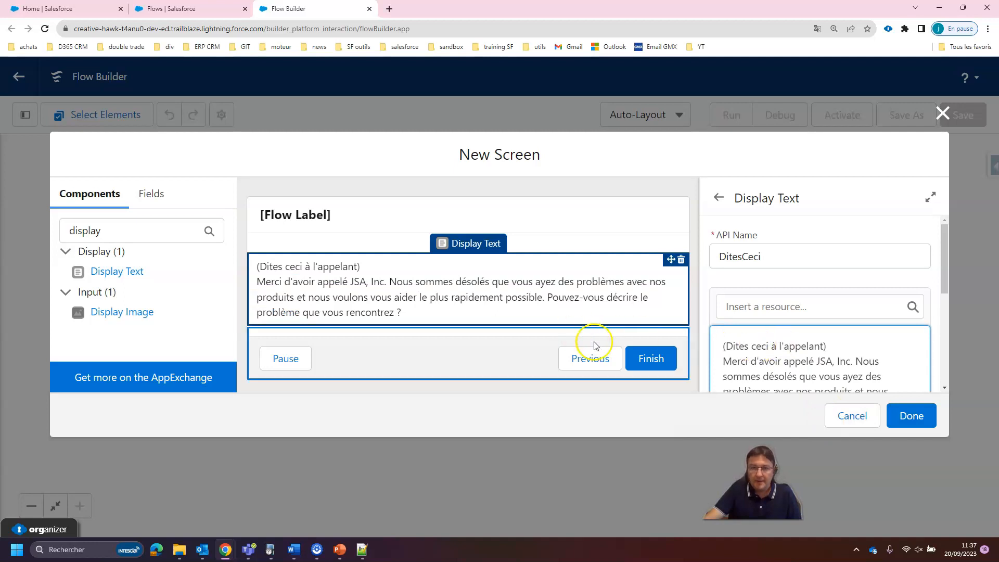
Format the line "(Dites ceci à l'appelant)" in bold orange, colour #F74701.
left_click(367, 268)
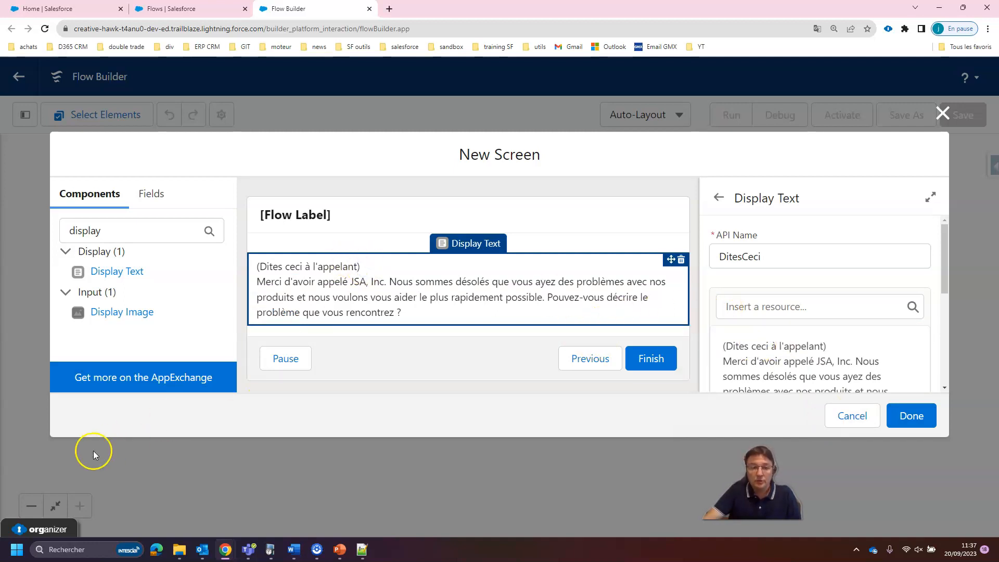
key("ctrl+minus")
left_click(838, 262)
left_click_drag(873, 268, 767, 276)
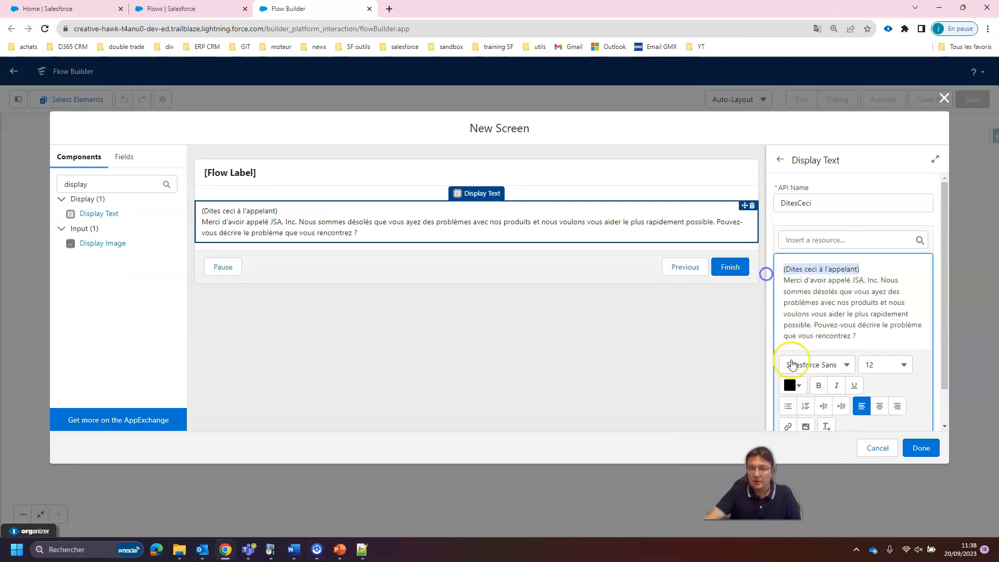
left_click(793, 385)
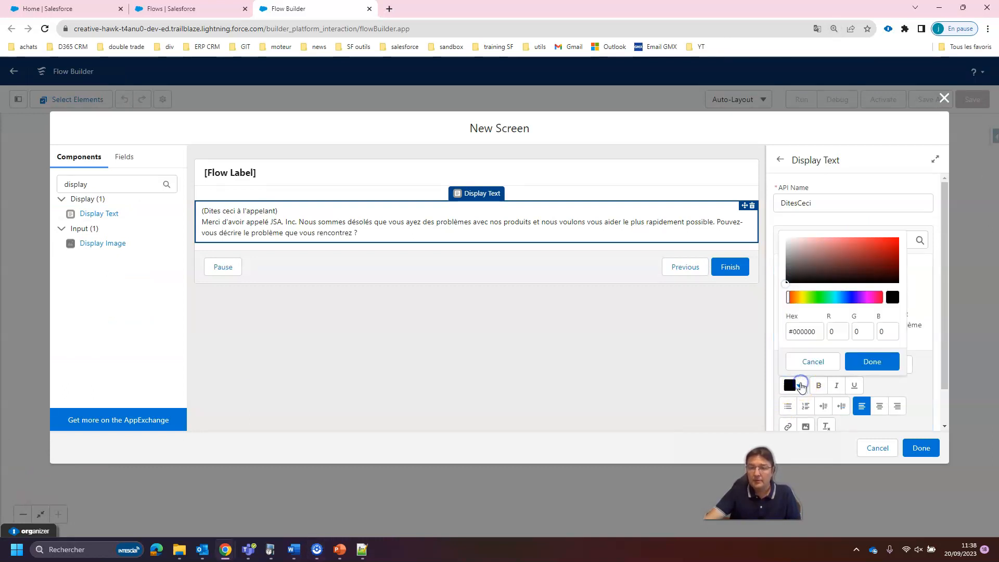
left_click(792, 297)
left_click_drag(876, 245, 903, 244)
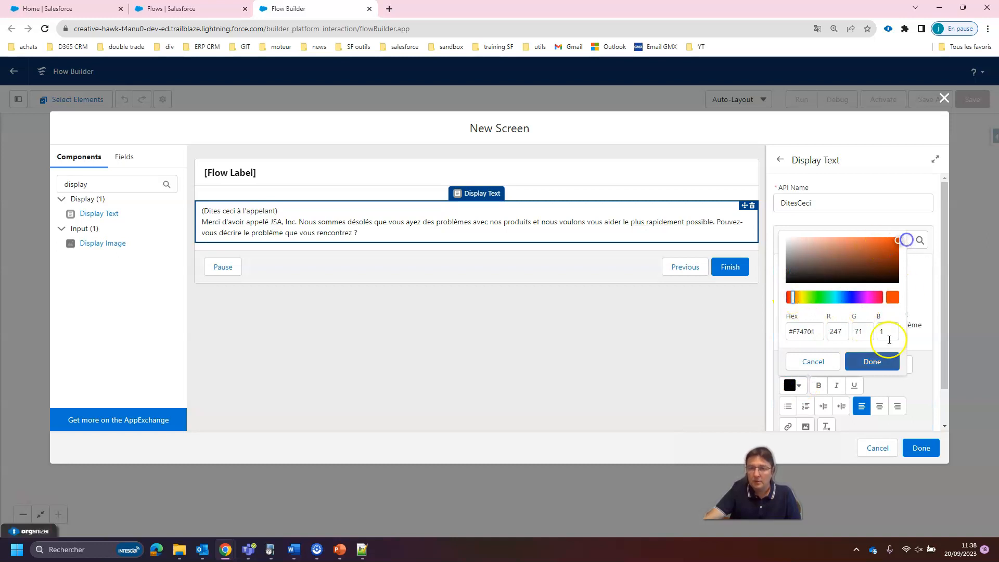
left_click(872, 361)
left_click(864, 296)
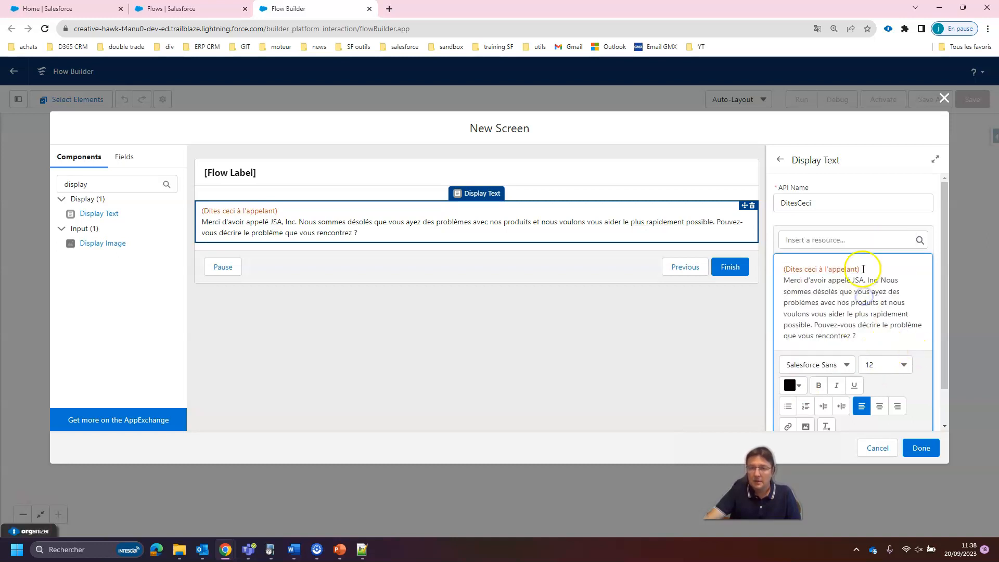
left_click_drag(861, 270, 776, 271)
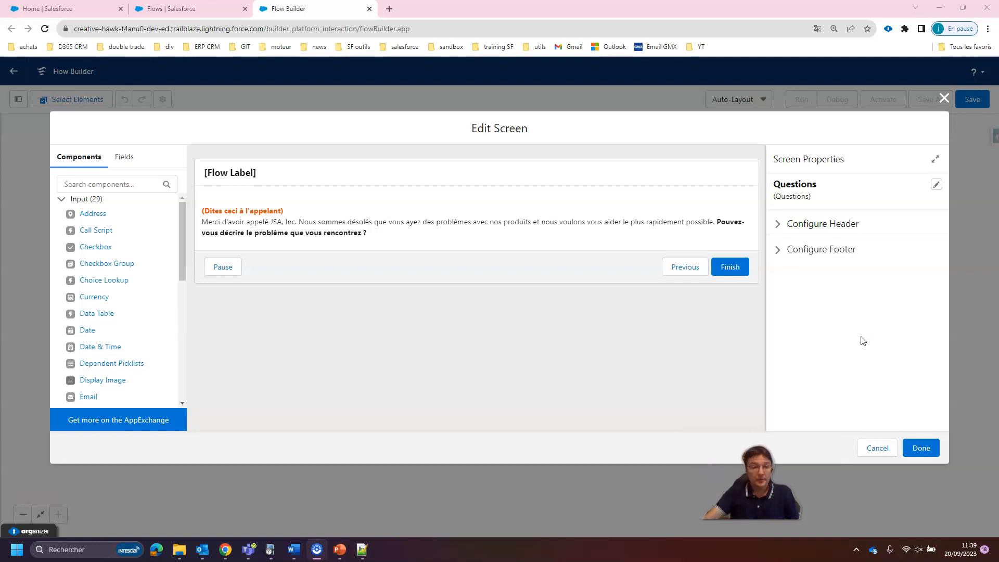
Add a Long Text Area component below the caller script on the Questions screen.
left_click(117, 184)
type("long")
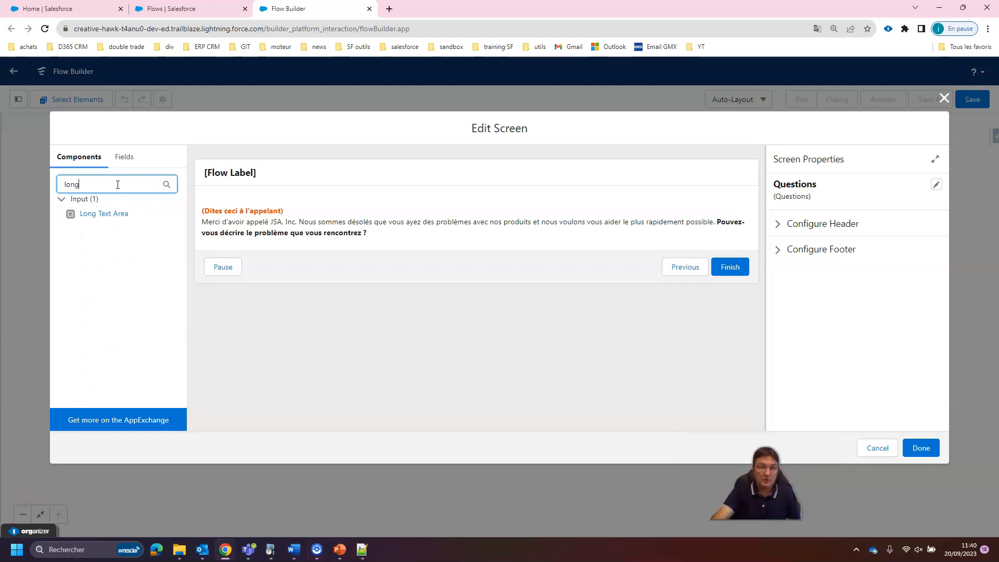
left_click_drag(117, 214, 270, 238)
left_click(240, 252)
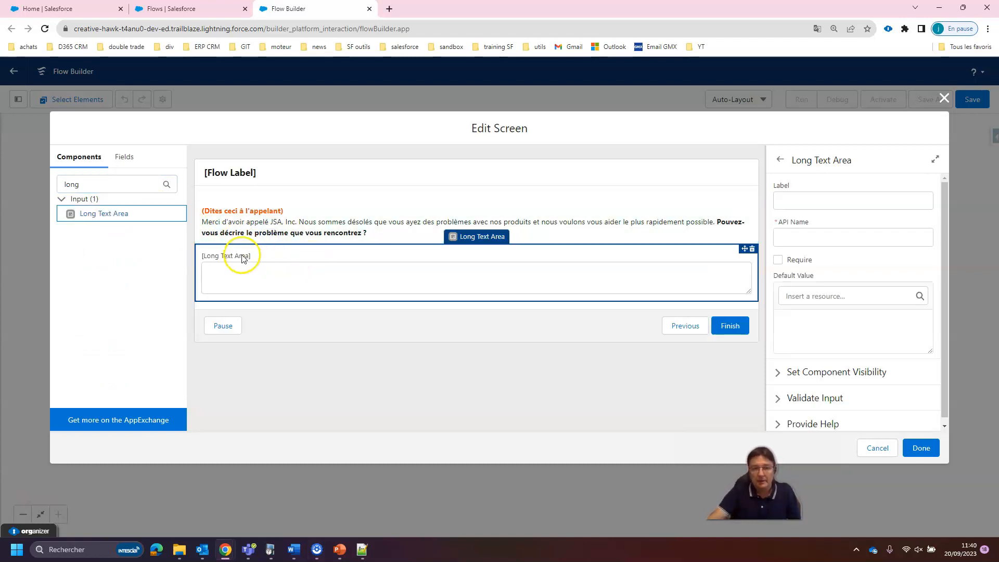
Label the long text area "Description du problème", with API name Description_du_probleme, and make it required.
left_click(798, 201)
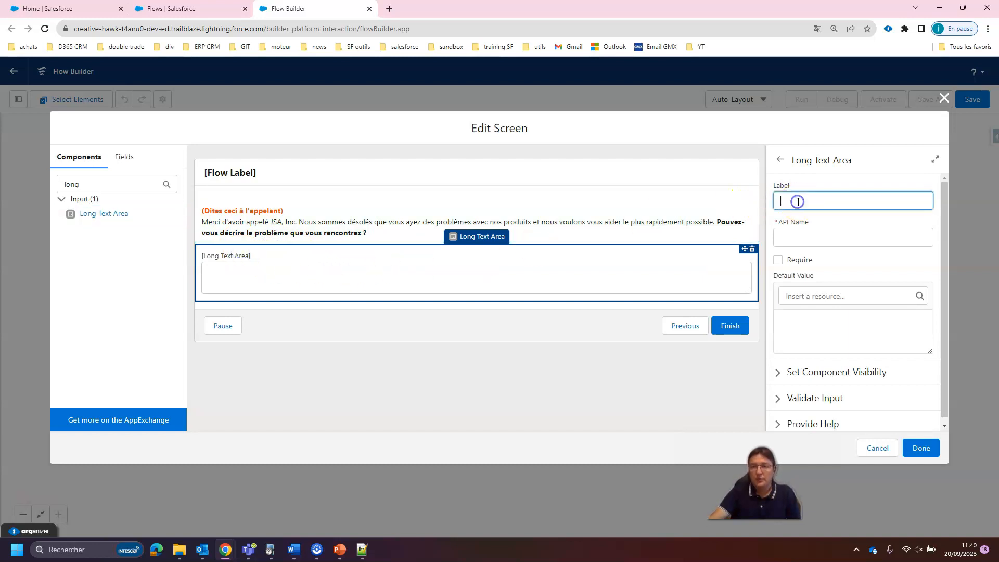
type("Description du problème")
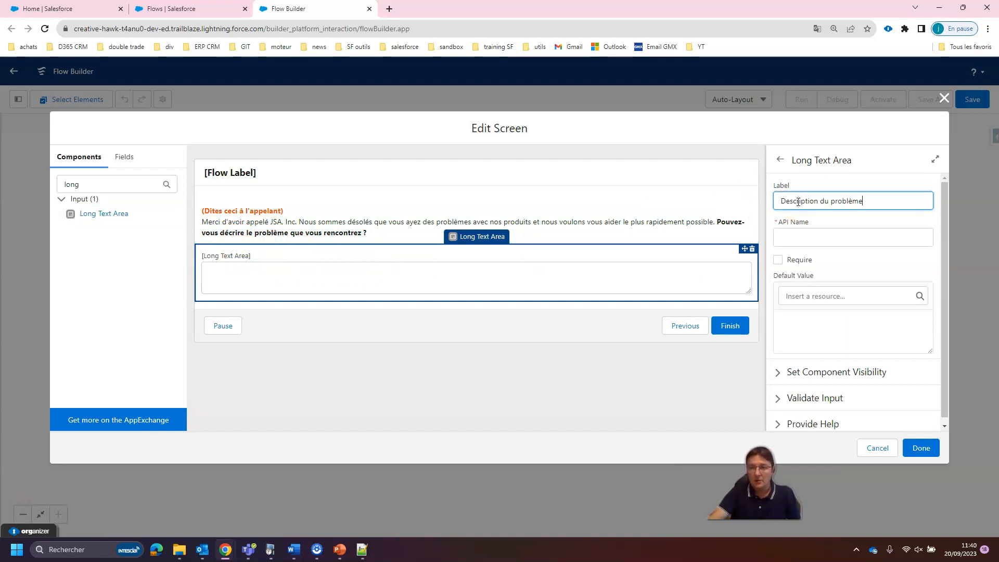
left_click(851, 237)
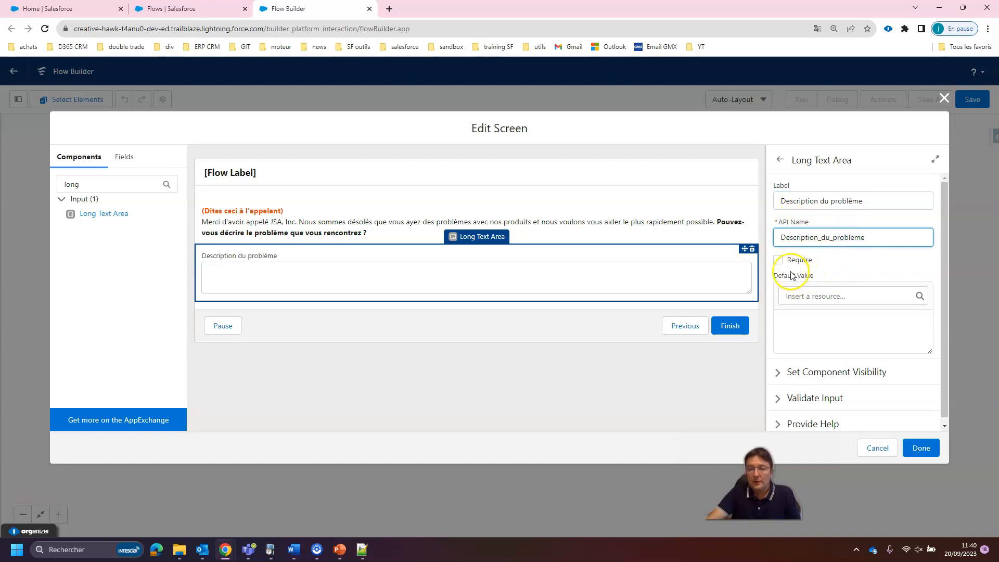
left_click(778, 259)
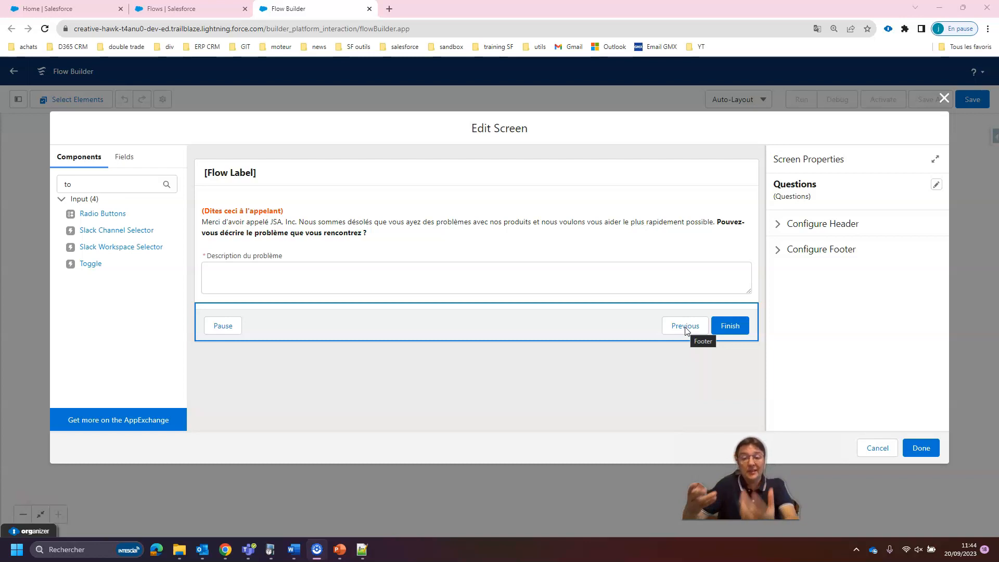
Add a required Text component labelled "Sujet de la requête" below the problem description.
left_click(67, 182)
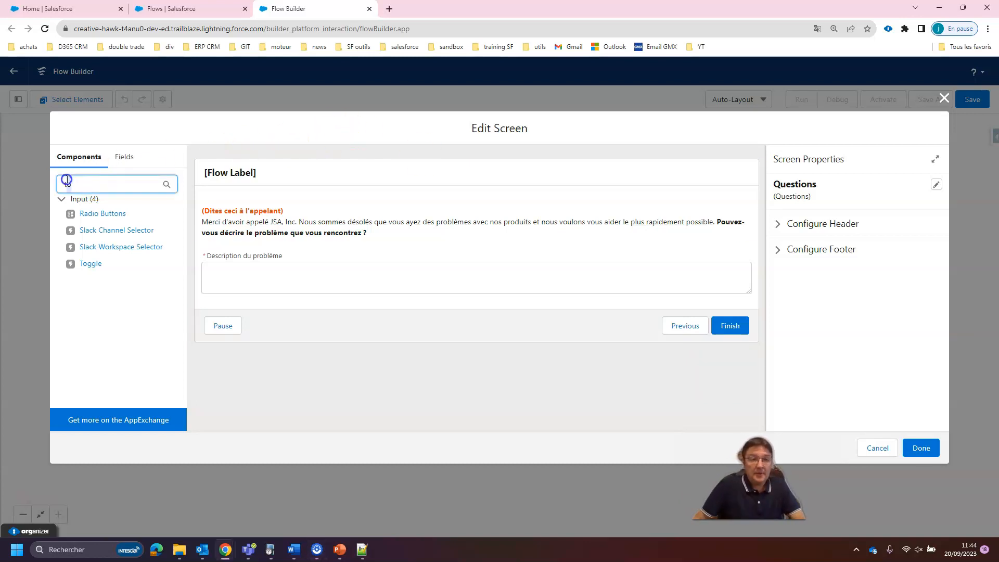
type("te")
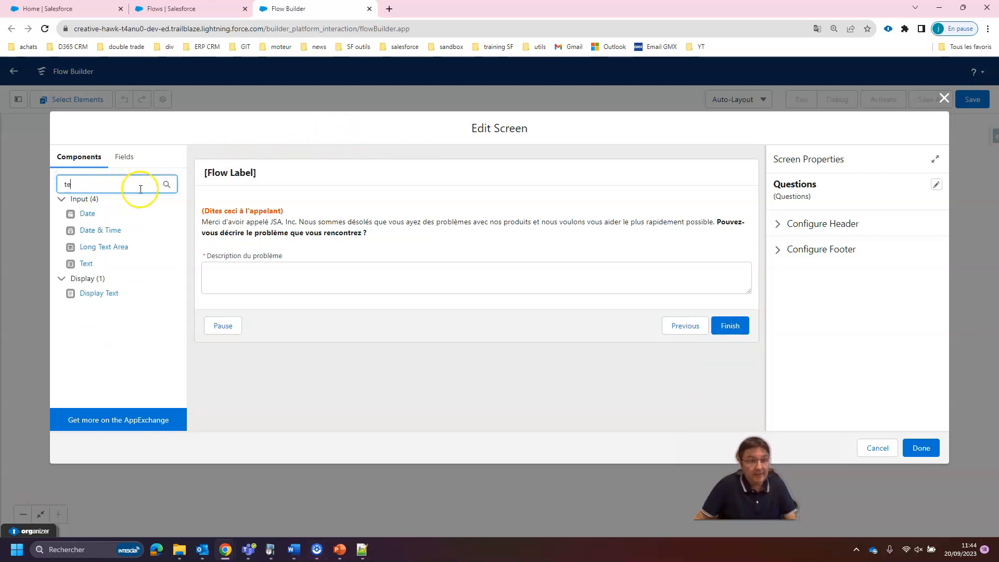
left_click(793, 202)
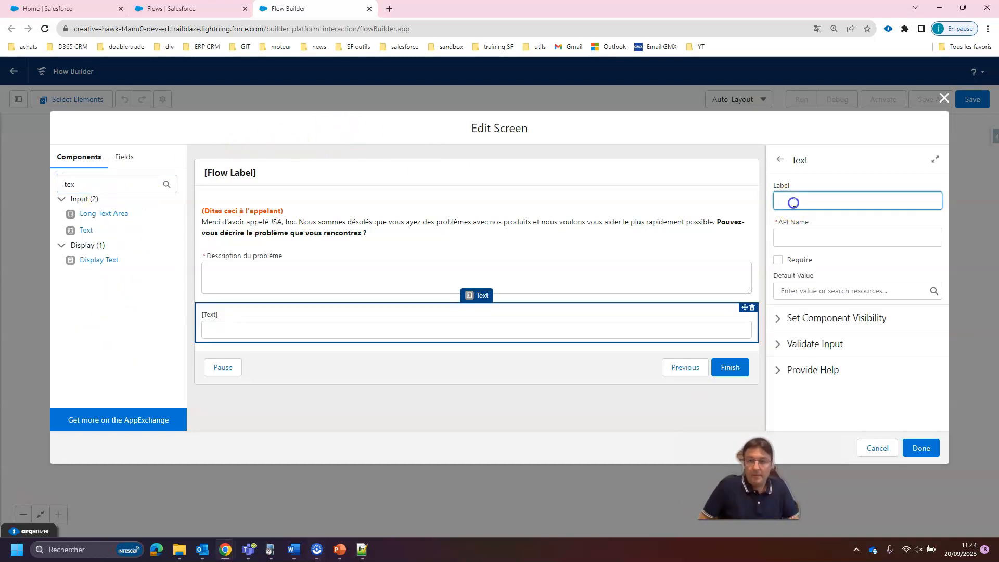
type("Sujet de")
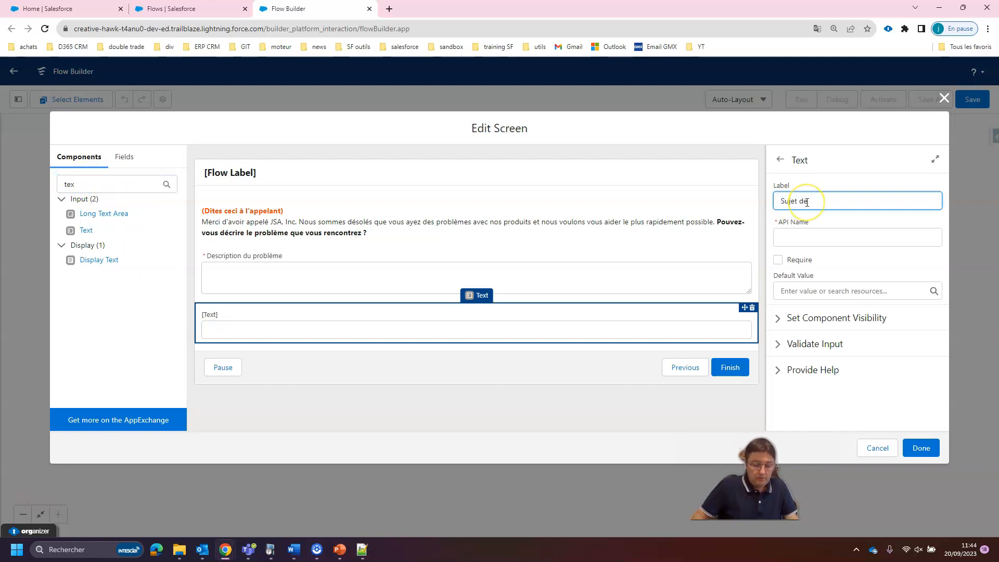
type(" la requête")
left_click(780, 262)
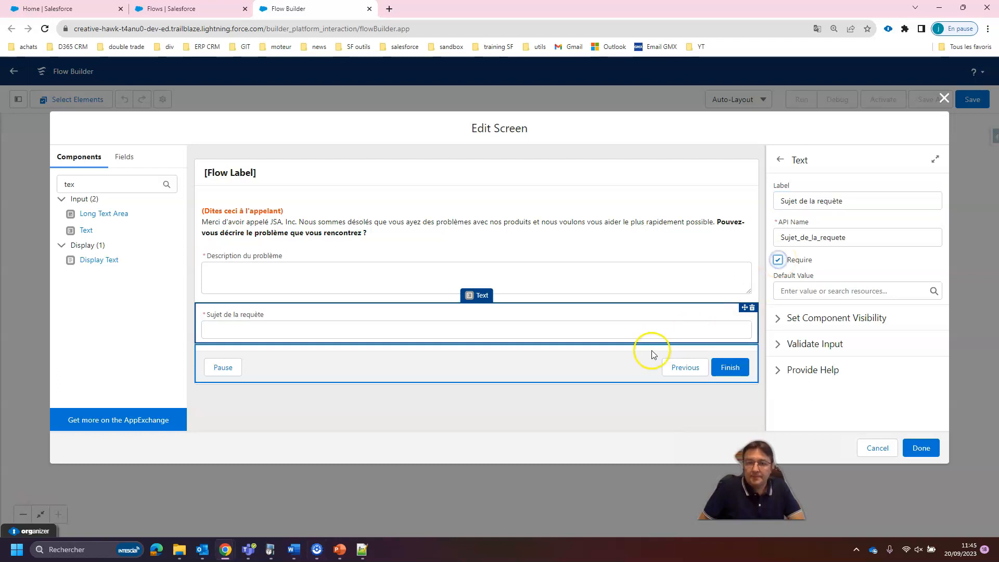
Add a Toggle component below the "Sujet de la requête" field.
left_click_drag(96, 182, 17, 186)
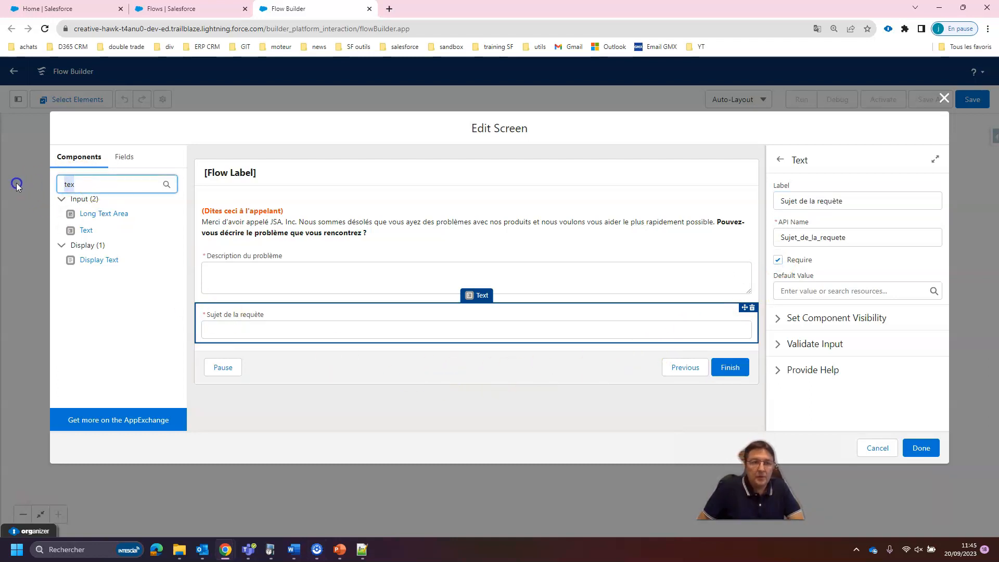
key("BackSpace")
type("to")
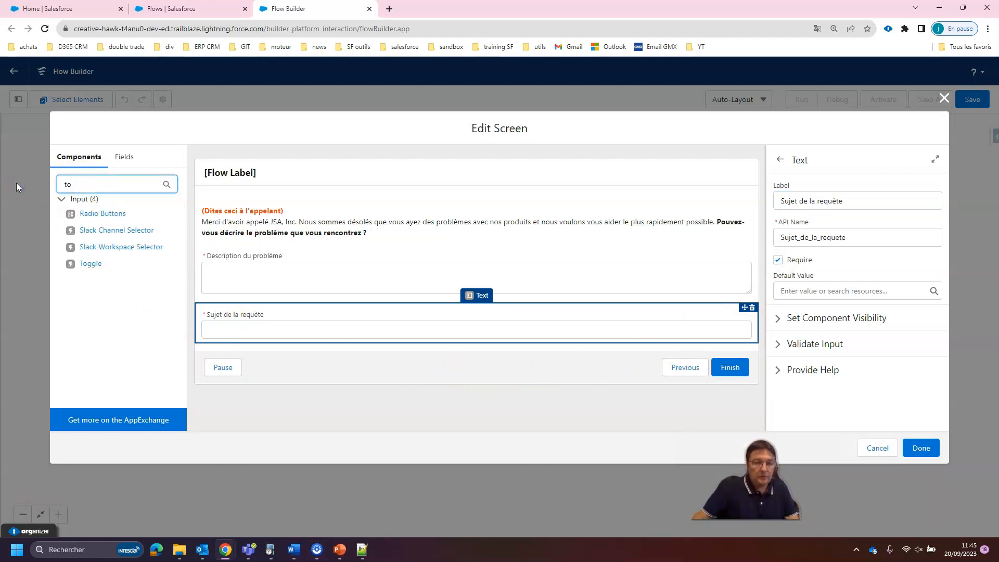
left_click_drag(89, 263, 330, 335)
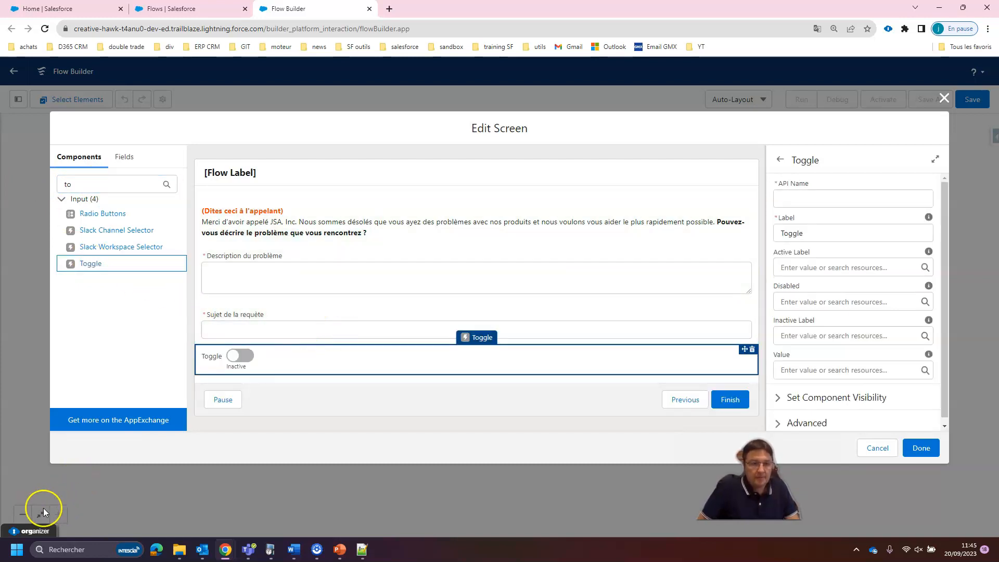
Give the toggle the API name Fermer_la_requete and the label "Avez-vous pu résoudre le problème du client au cours de cet appel ?".
left_click(810, 199)
type("Fermer")
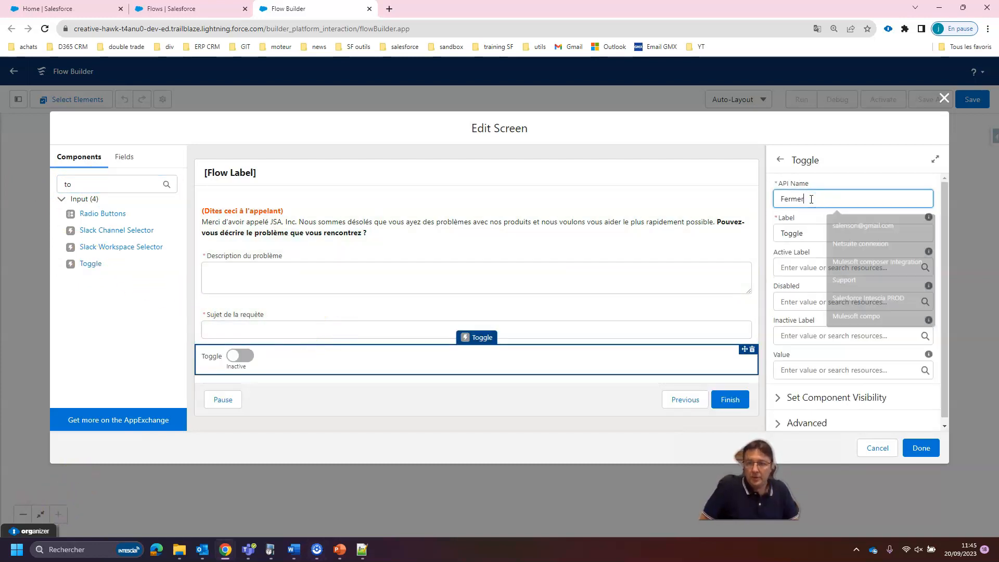
type(" l")
type("a_requete")
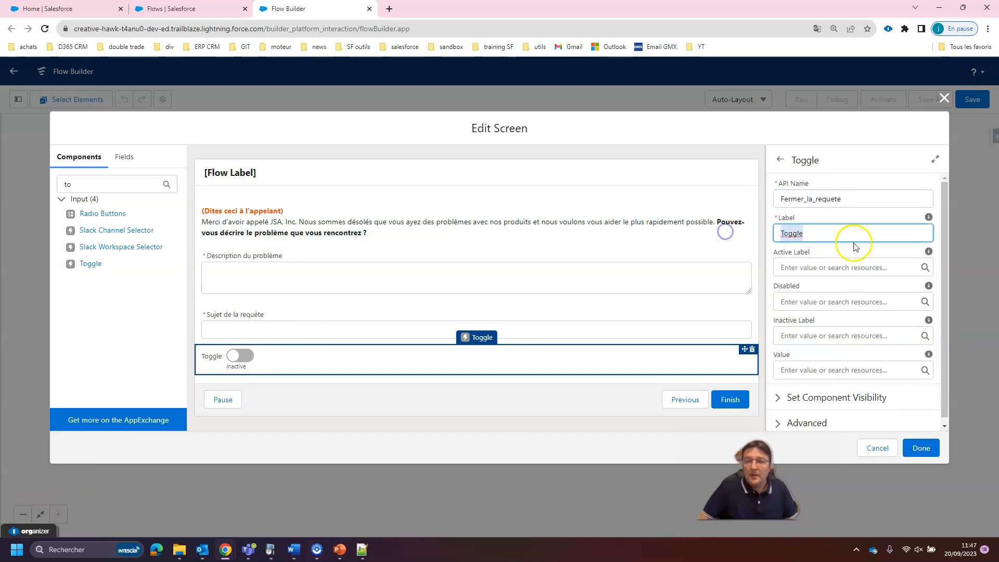
key("ctrl+v")
Set the toggle's active label to "Oui, résolu" and inactive label to "Non, pas résolu", and finish editing the screen.
left_click(813, 265)
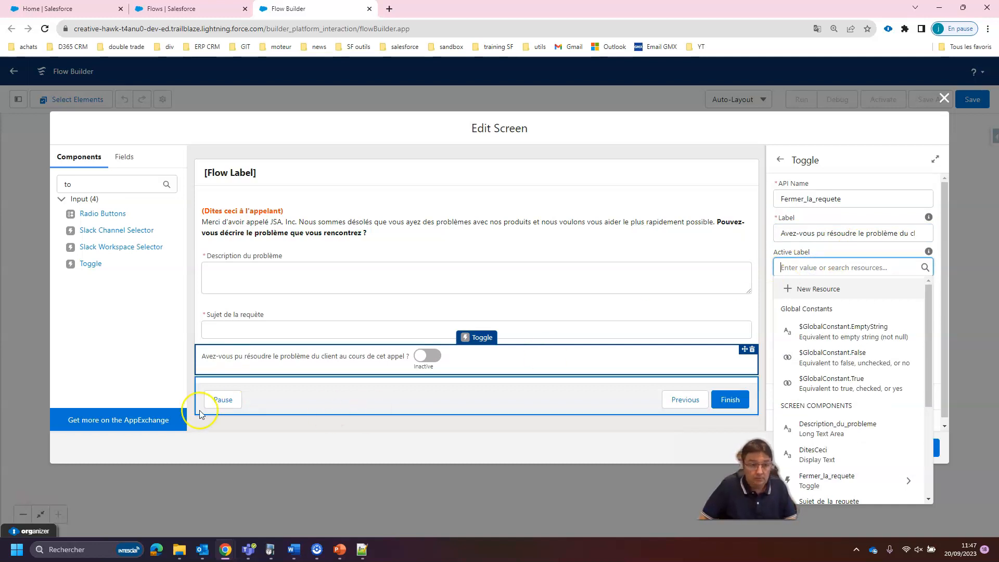
type("Oui, résolu")
left_click(847, 251)
left_click(822, 302)
left_click(800, 332)
type("Oui, résolu")
left_click_drag(794, 338, 754, 338)
type("Non, pas")
left_click(840, 319)
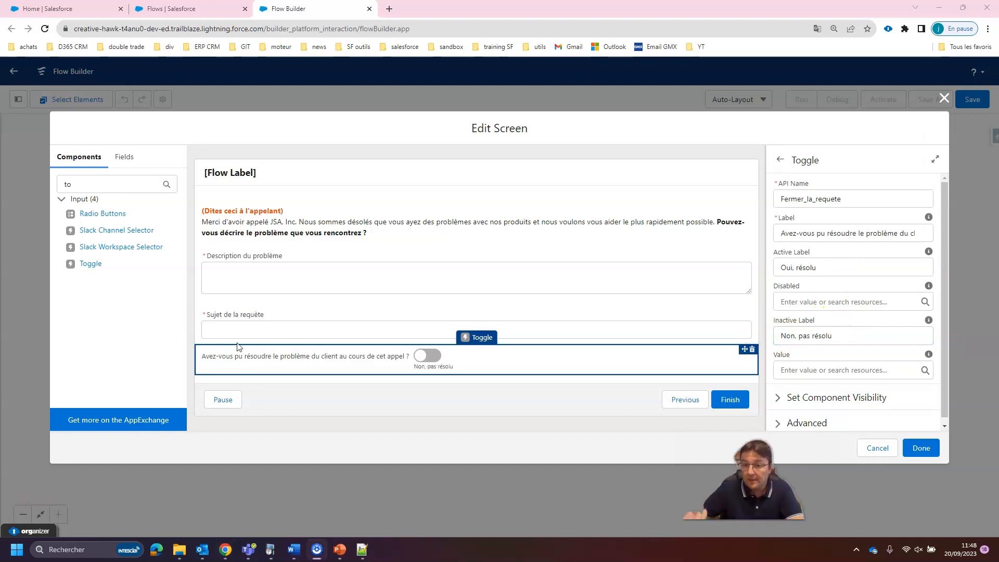
left_click(921, 447)
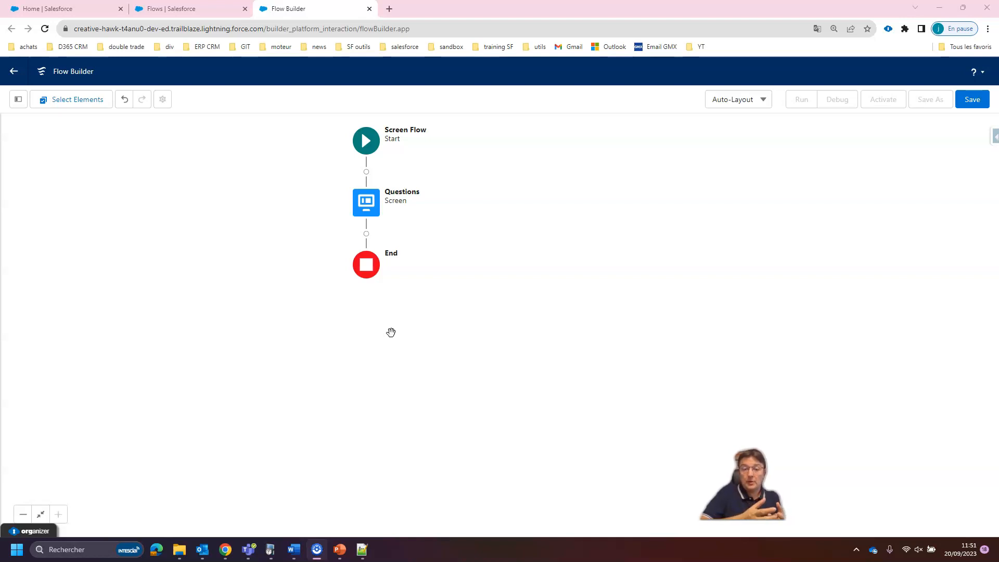
Create a new Formula resource with the API name frmStatus and the Text data type.
left_click(18, 100)
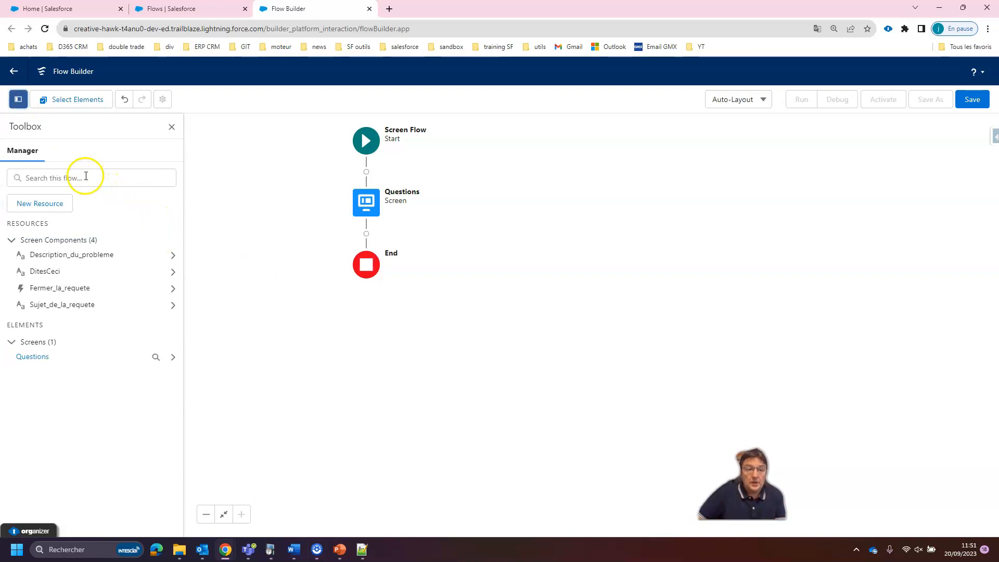
left_click(48, 206)
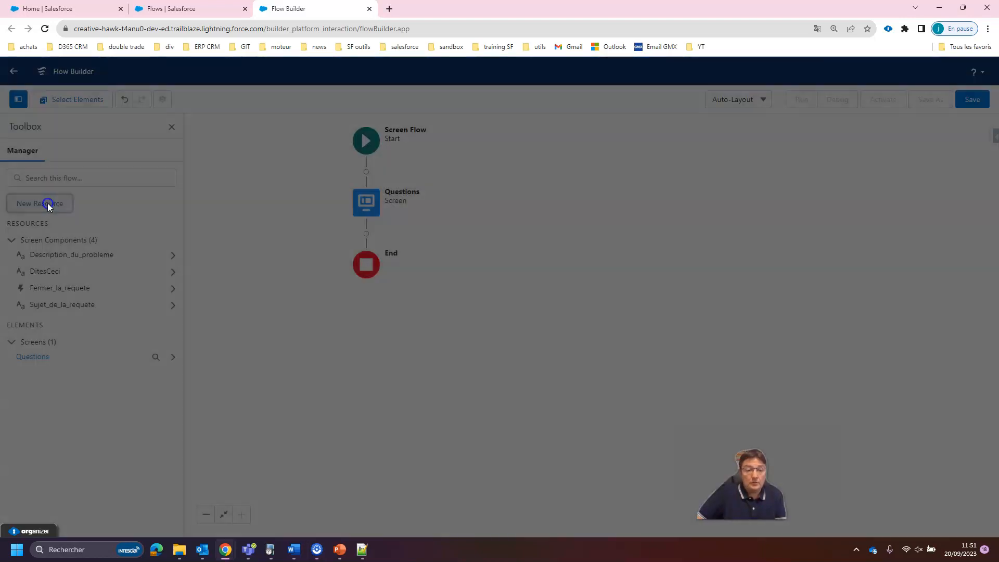
left_click(386, 252)
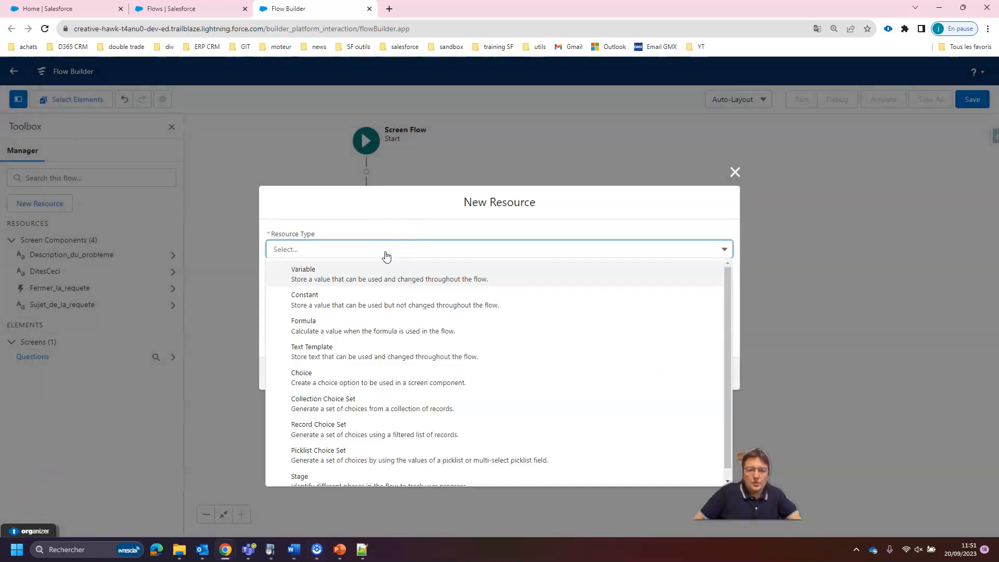
left_click(357, 330)
left_click(322, 219)
type("frmStatus")
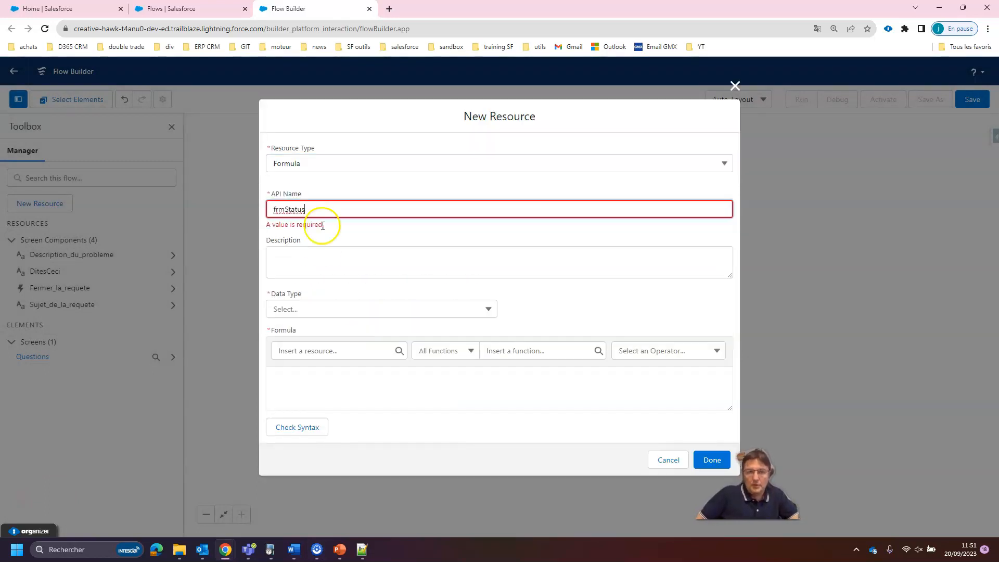
left_click(321, 258)
left_click(334, 307)
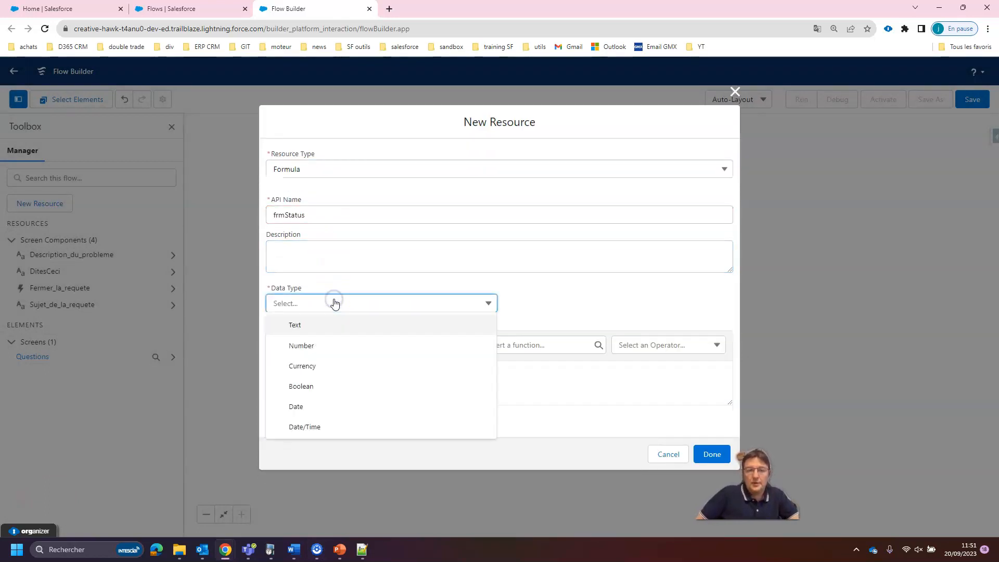
left_click(328, 325)
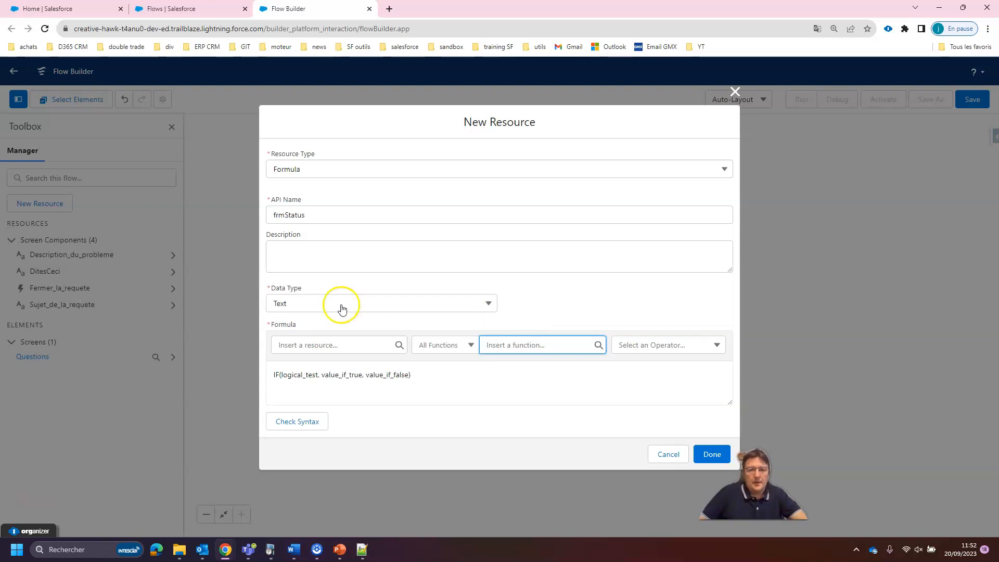
Set the logical test of the IF formula to {!Fermer_la_requete.value}=TRUE.
left_click(339, 345)
left_click(345, 199)
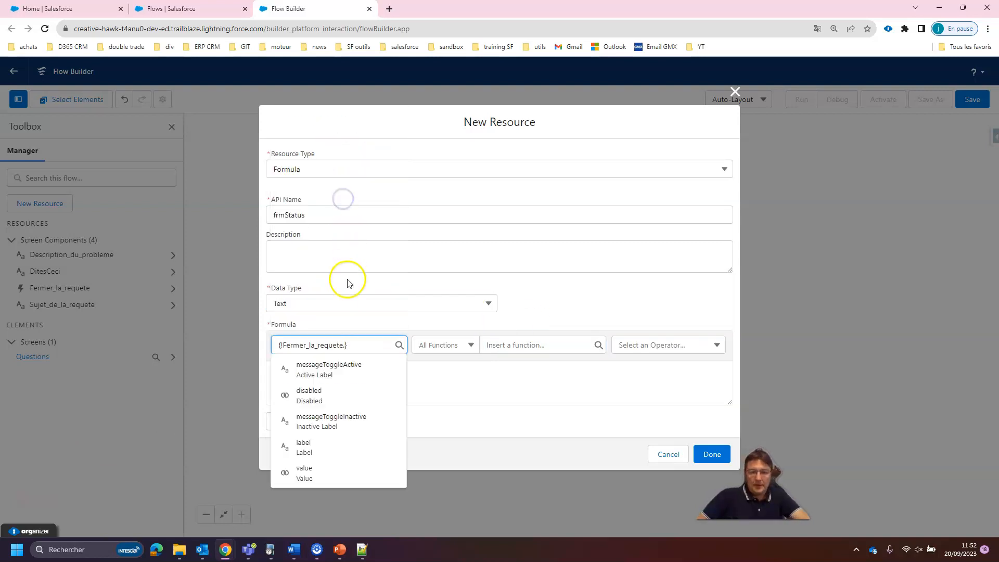
type("value")
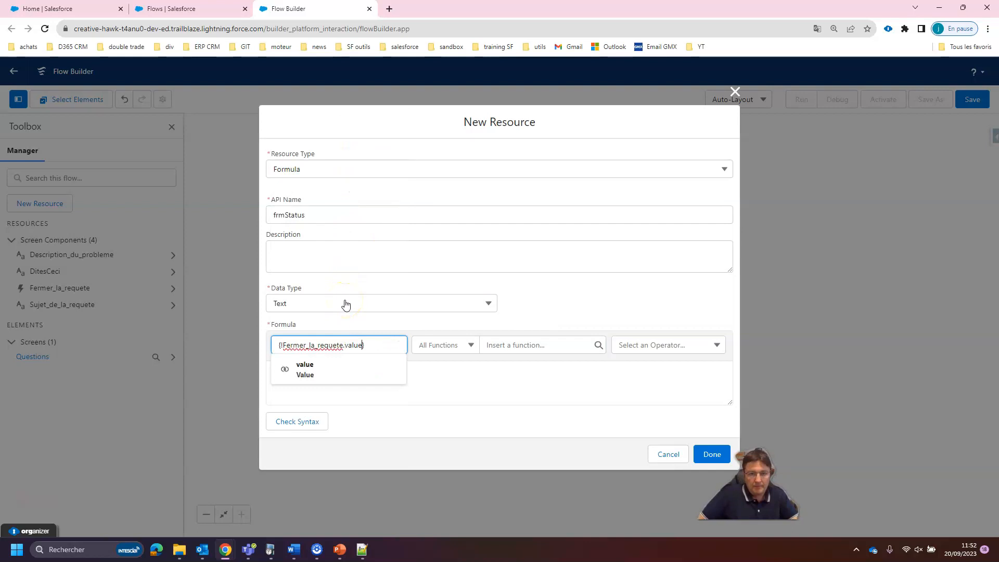
left_click(312, 369)
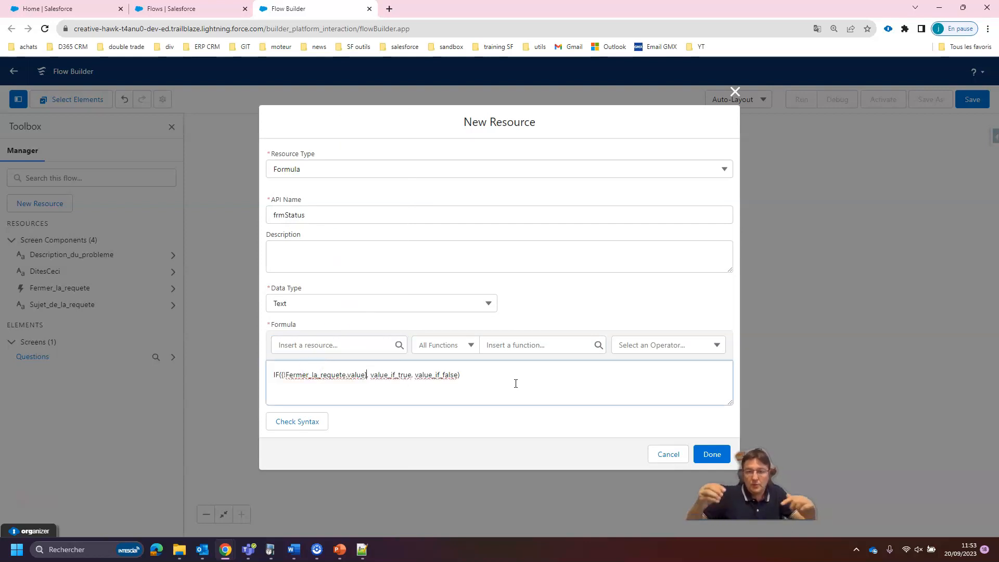
type("=TRU")
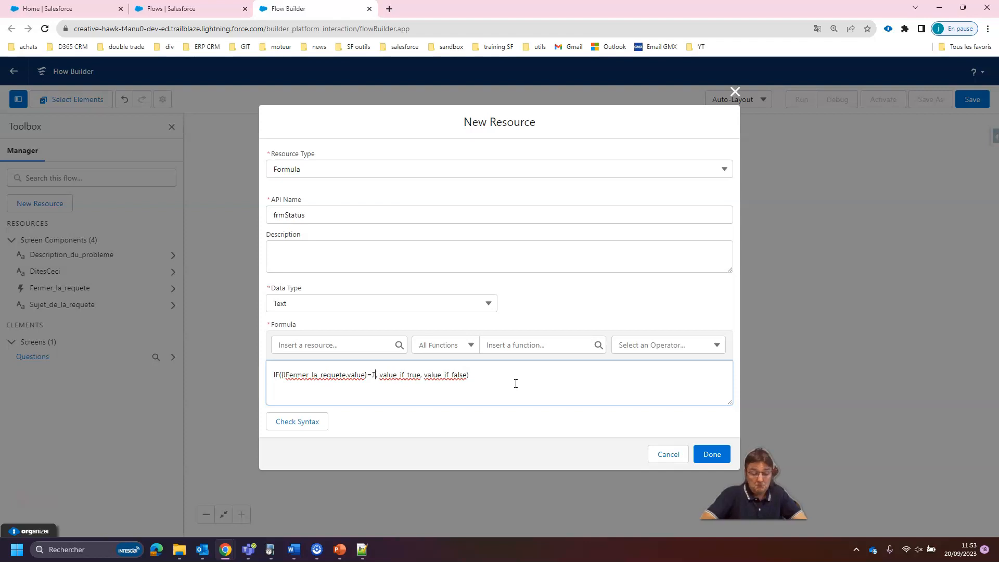
type("E")
Make the IF formula return "Closed" when true and "New" when false, and finish the frmStatus resource.
double_click(419, 375)
key("BackSpace")
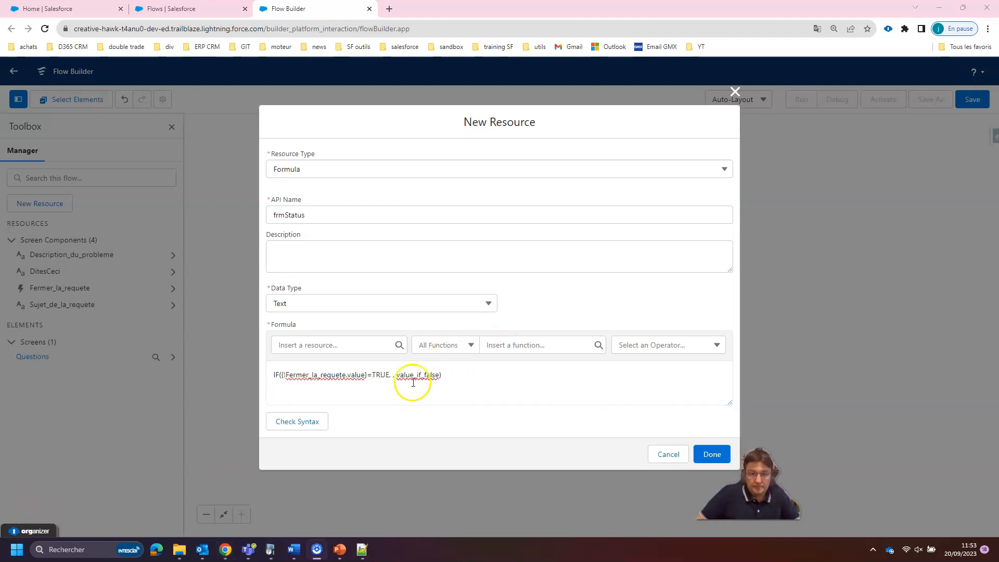
left_click_drag(390, 375, 455, 374)
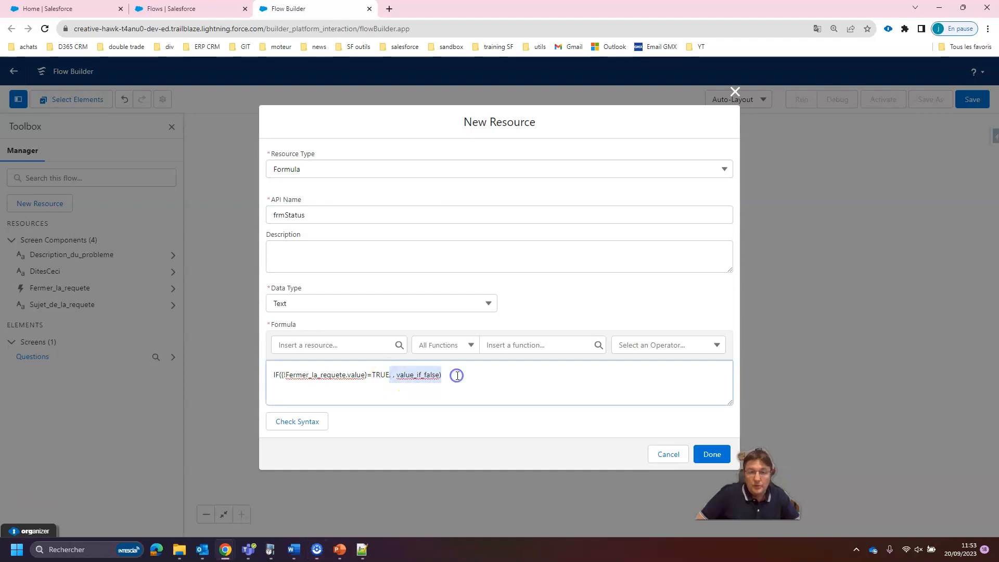
type("\"Closed\", \"New\")")
left_click(408, 372)
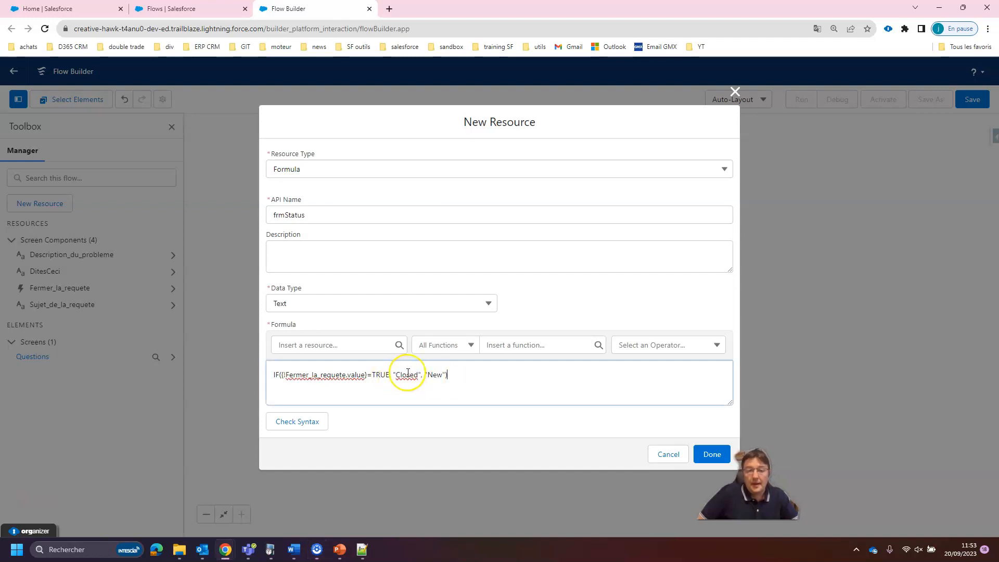
left_click(436, 375)
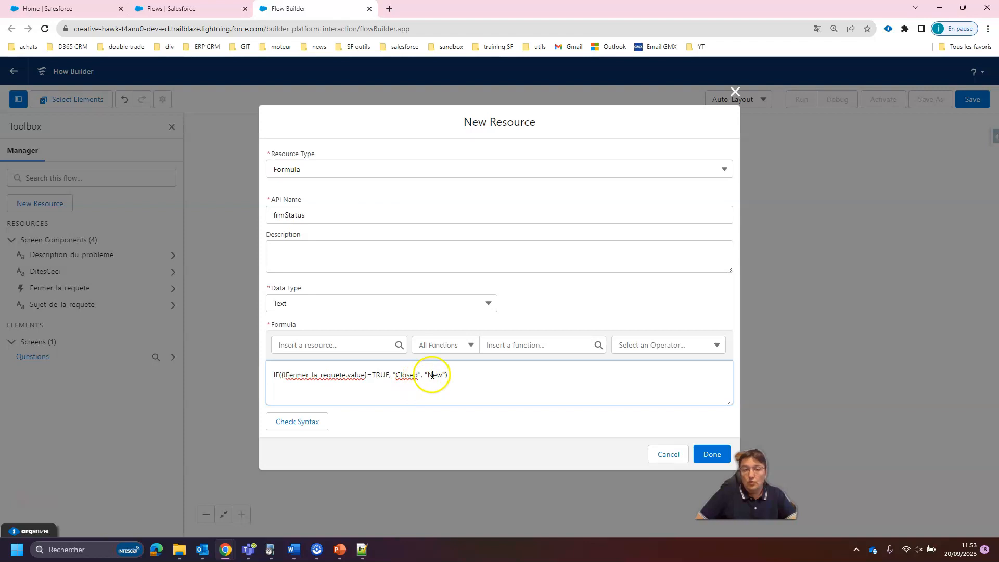
left_click(710, 452)
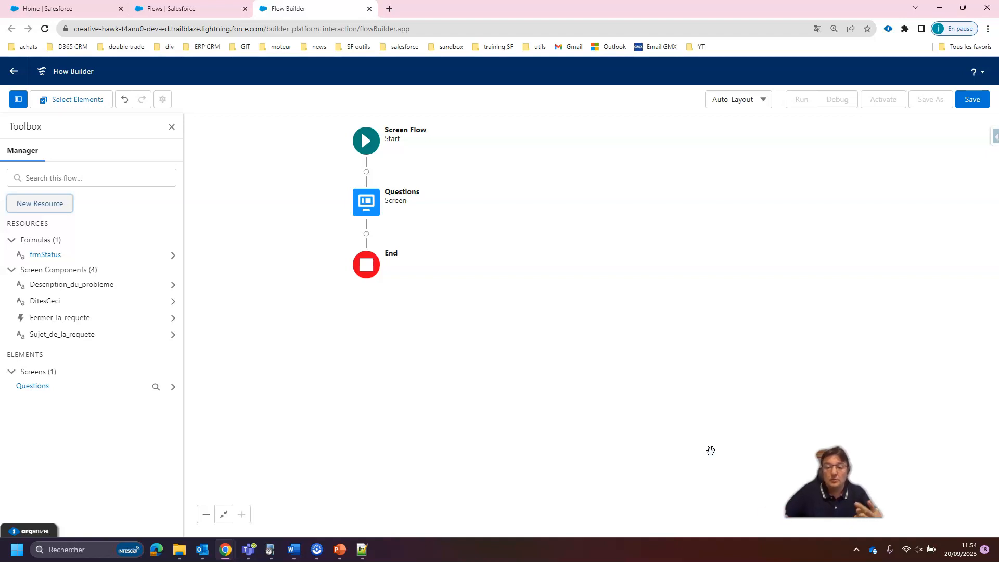
Create a Text variable with the API name inputContactId.
left_click(39, 204)
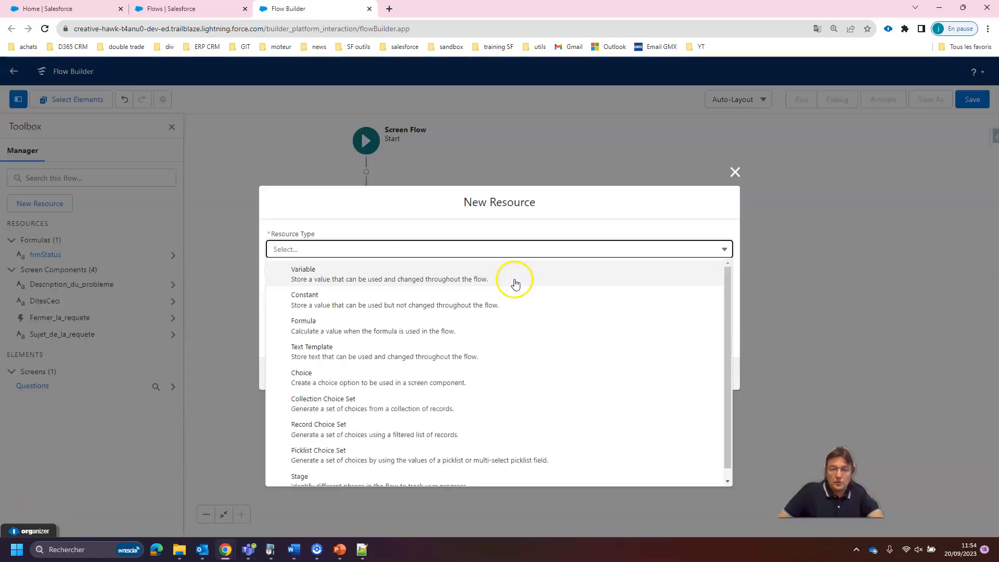
left_click(515, 280)
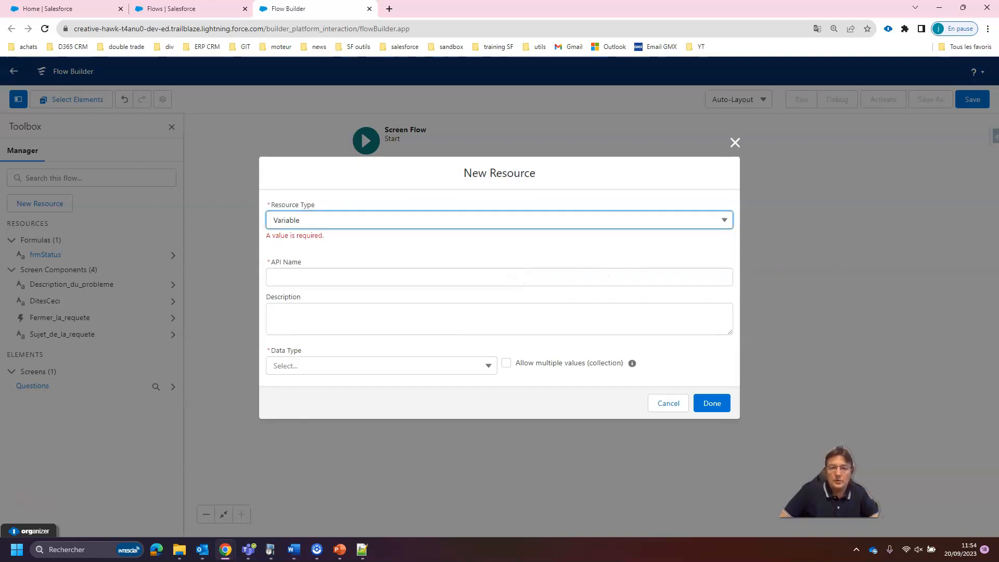
left_click(331, 270)
type("inputContactId")
left_click(371, 359)
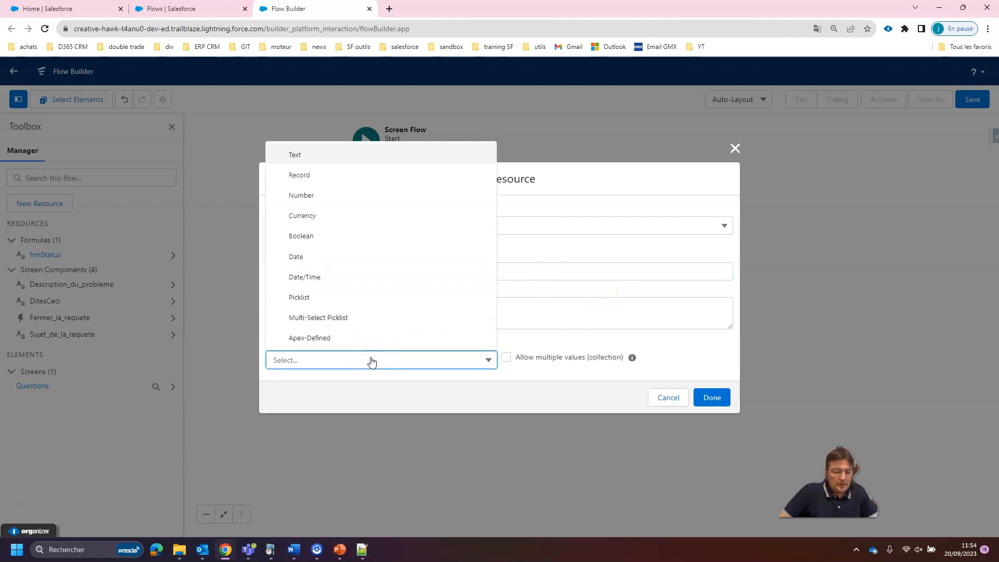
left_click(343, 156)
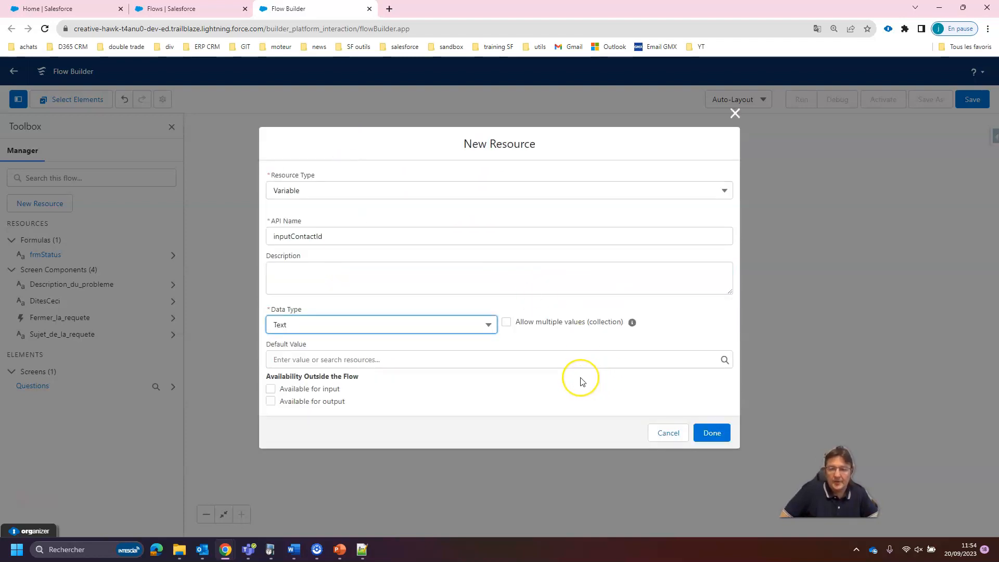
left_click(712, 433)
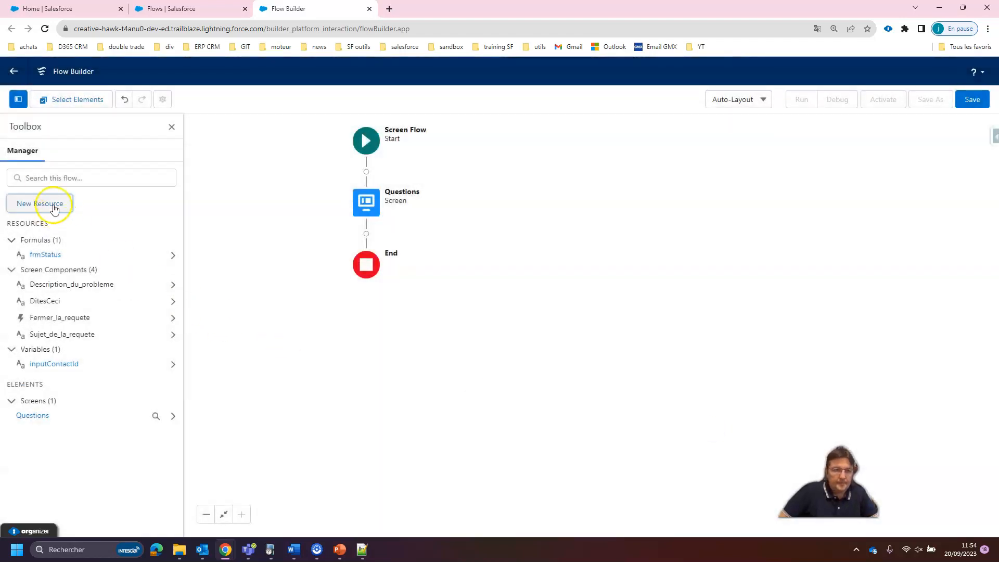
Create a Text variable with the API name inputAccountId.
left_click(46, 204)
left_click(369, 250)
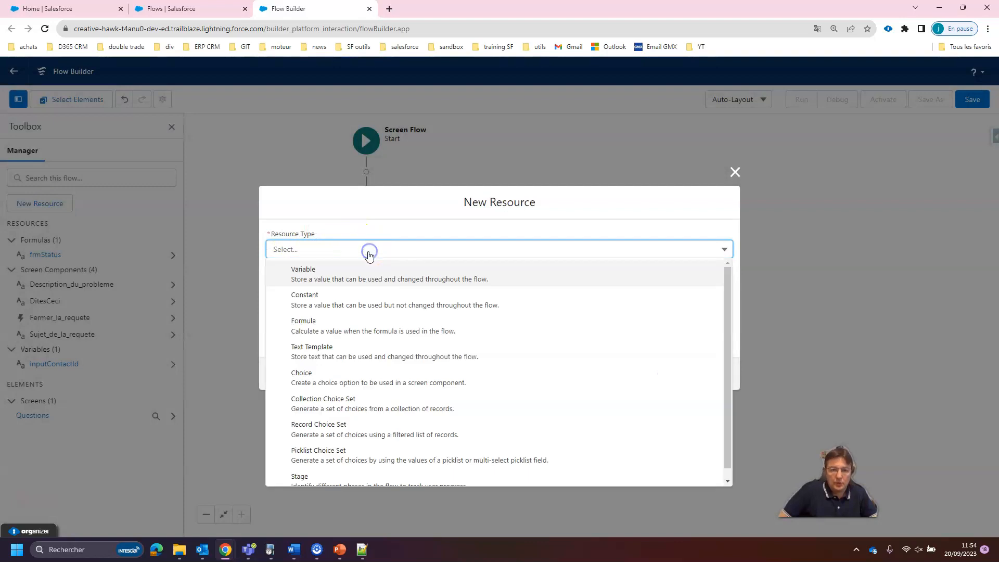
left_click(362, 271)
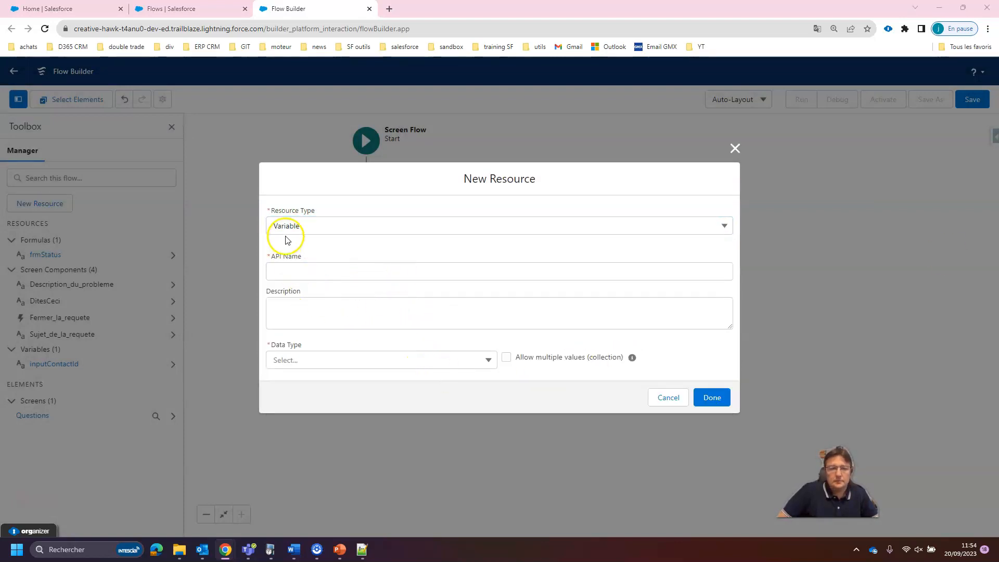
left_click(304, 271)
key("ctrl+v")
left_click(336, 358)
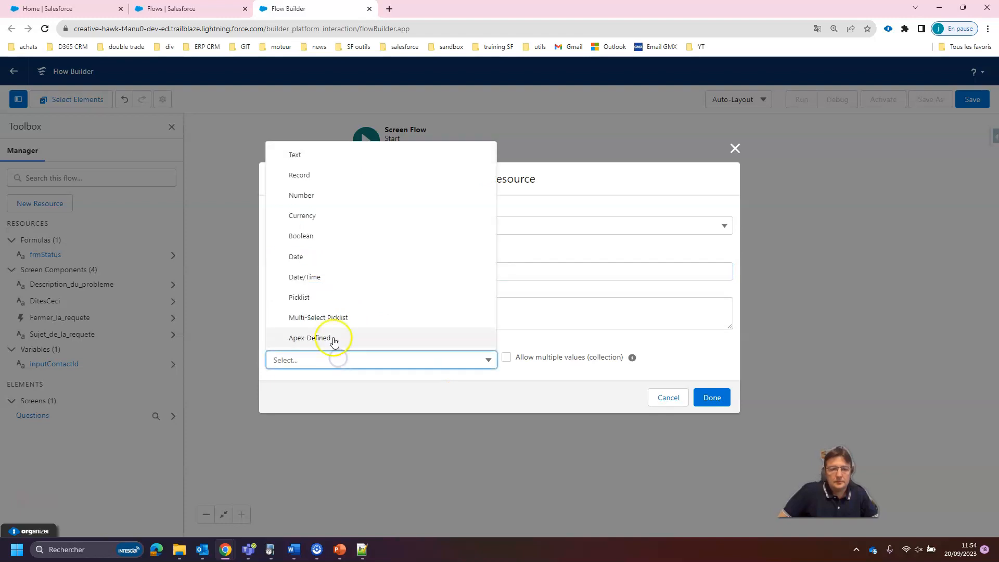
left_click(316, 153)
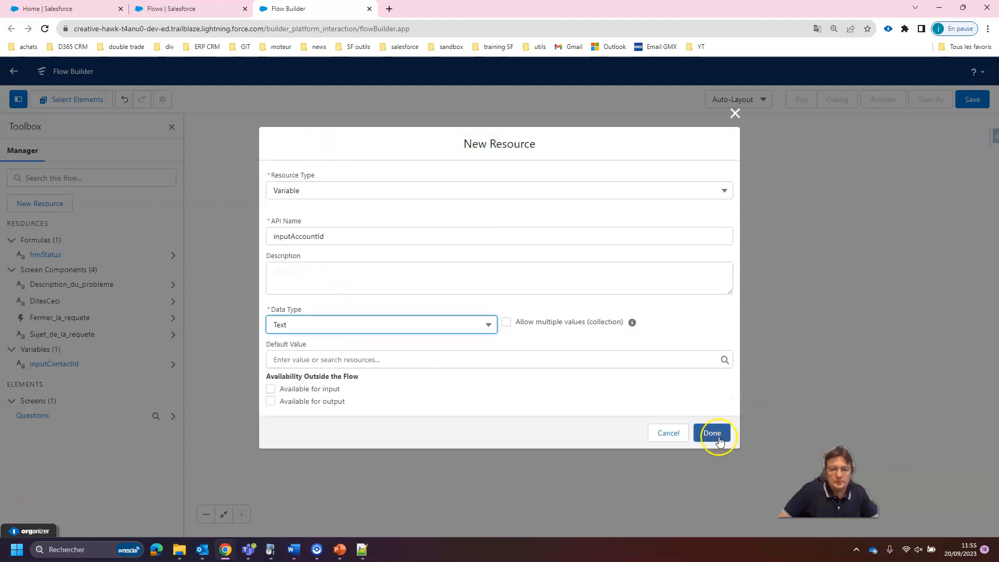
left_click(712, 434)
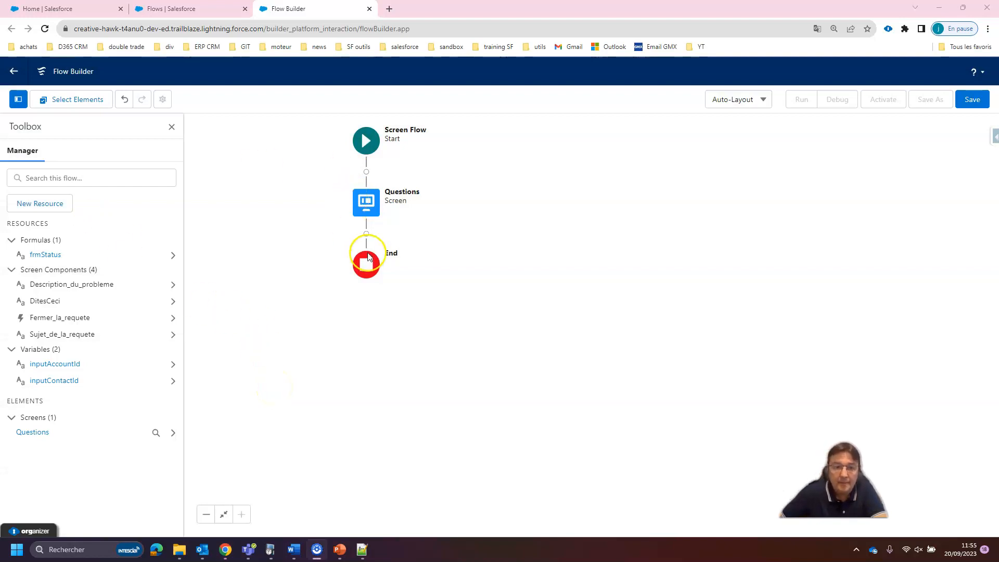
Add a Create Records element labelled "Create Case" after the Questions screen.
left_click(366, 234)
left_click_drag(448, 336, 453, 409)
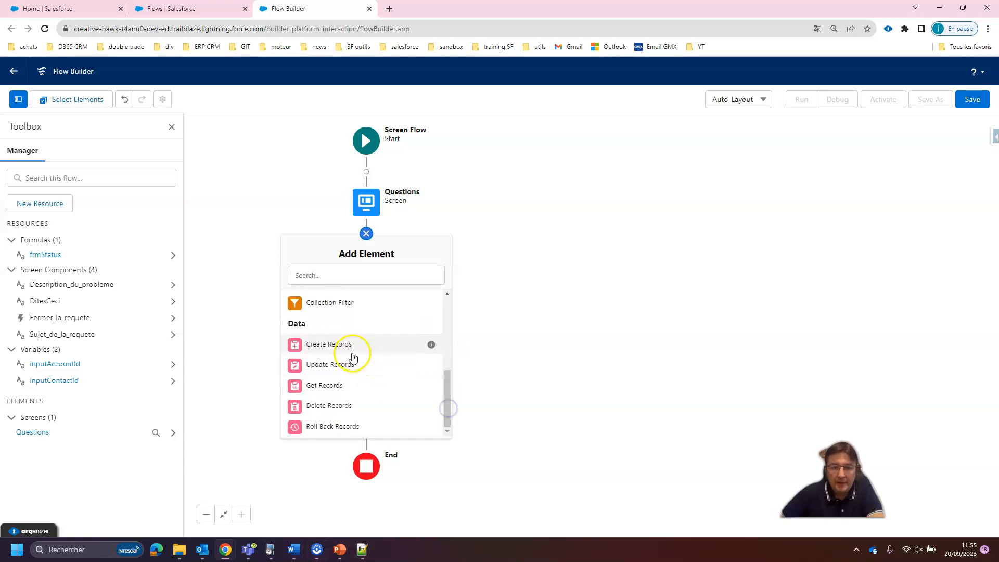
left_click(348, 349)
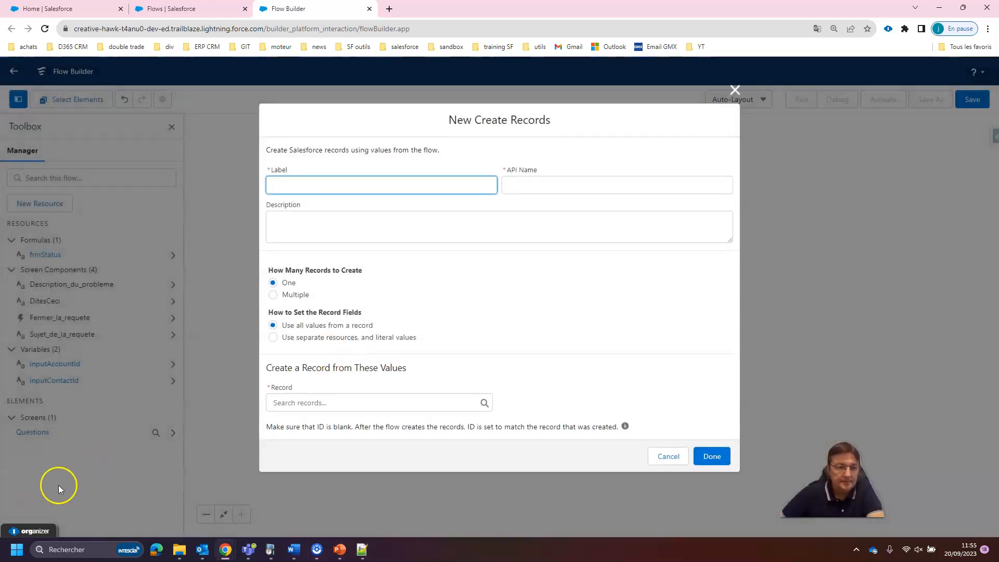
left_click(401, 179)
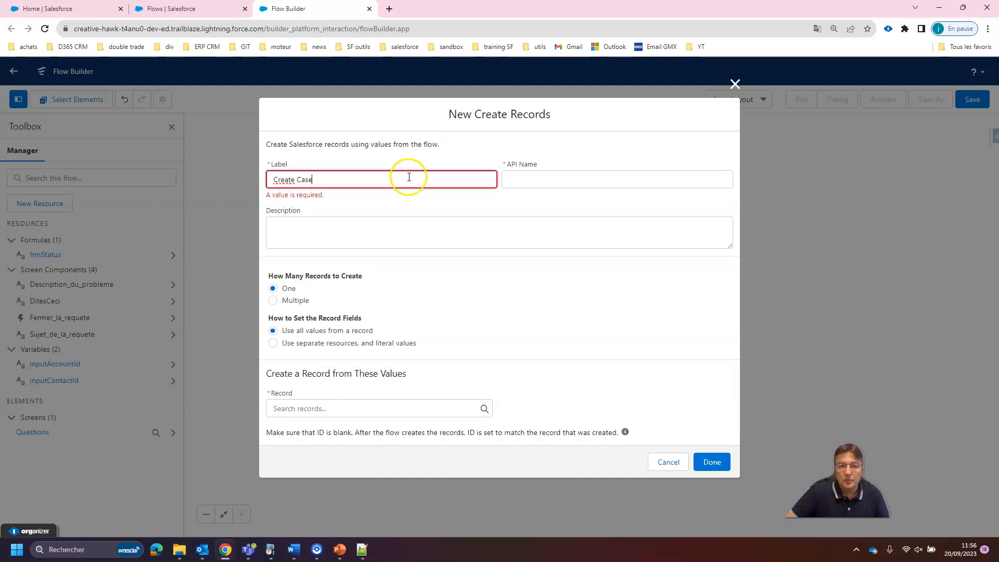
left_click(542, 177)
Set the record fields to use separate resources and literal values, and choose Case as the object.
left_click(338, 347)
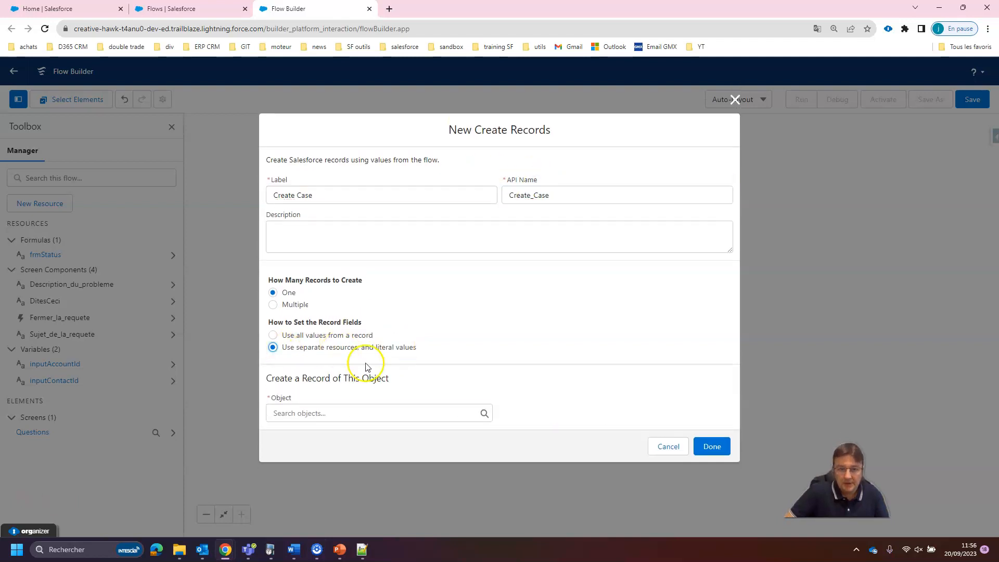
left_click(318, 412)
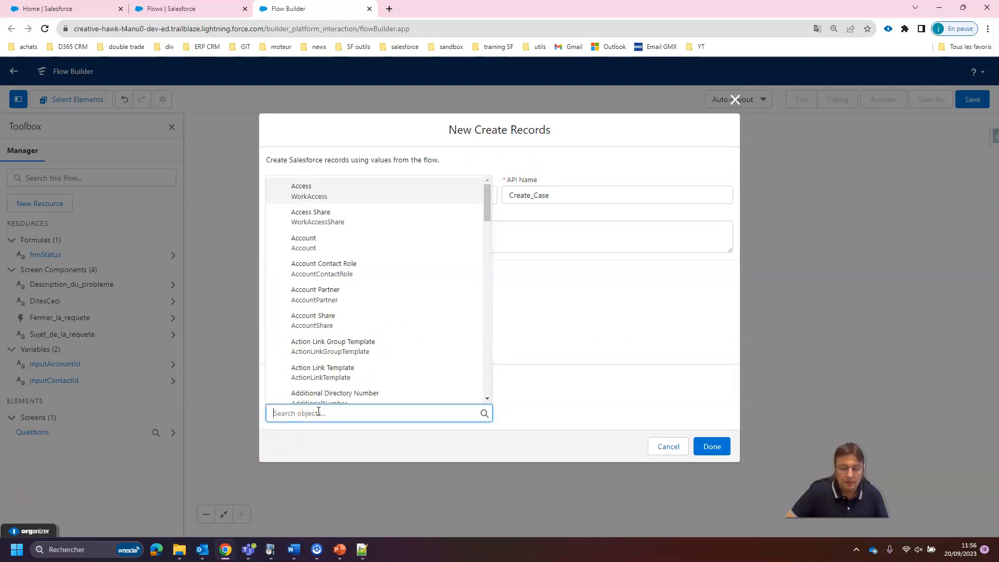
type("case")
left_click(300, 214)
scroll(440, 368, "down", 1)
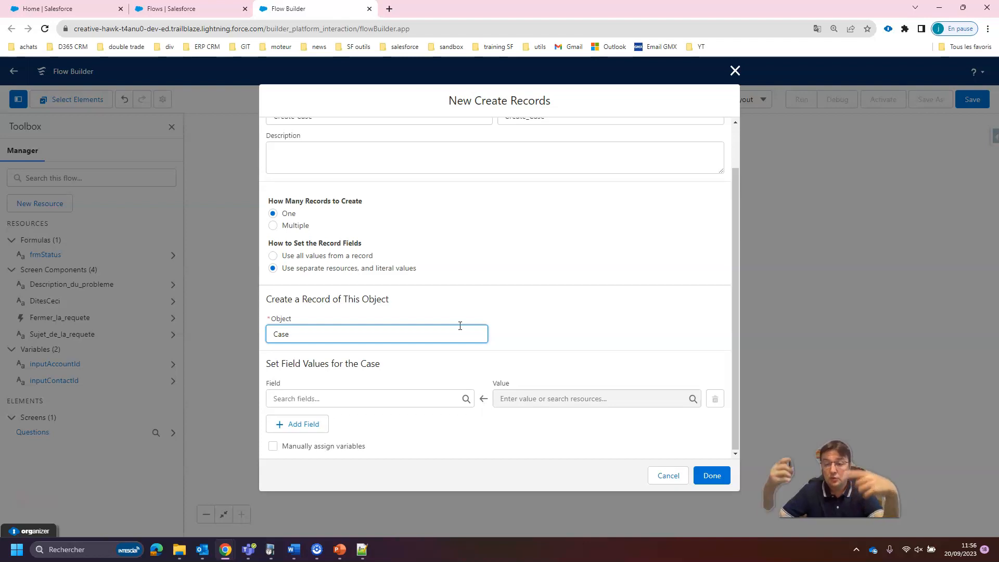
Assign the inputAccountId variable to the case's AccountId field and add another field row.
left_click(552, 404)
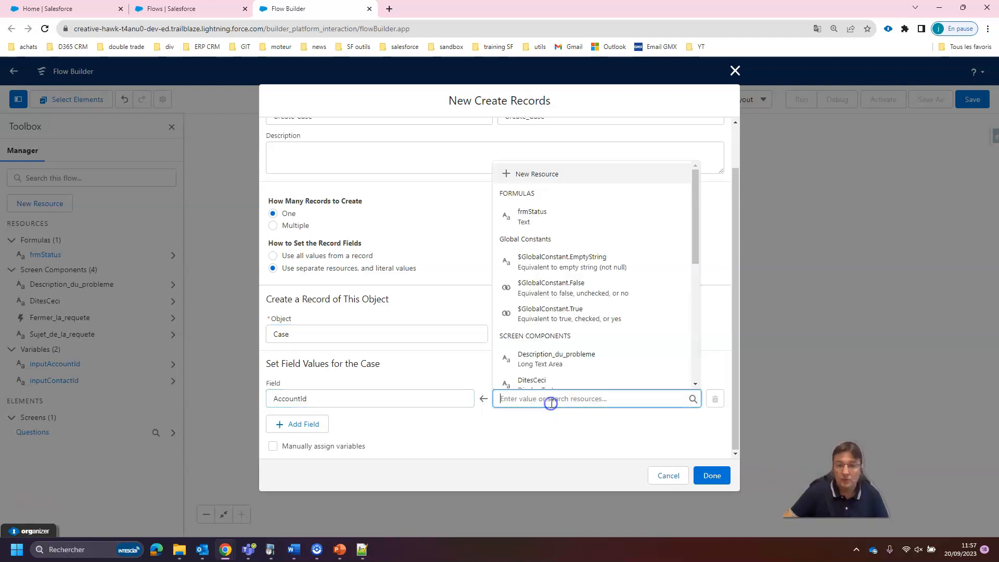
scroll(562, 374, "down", 3)
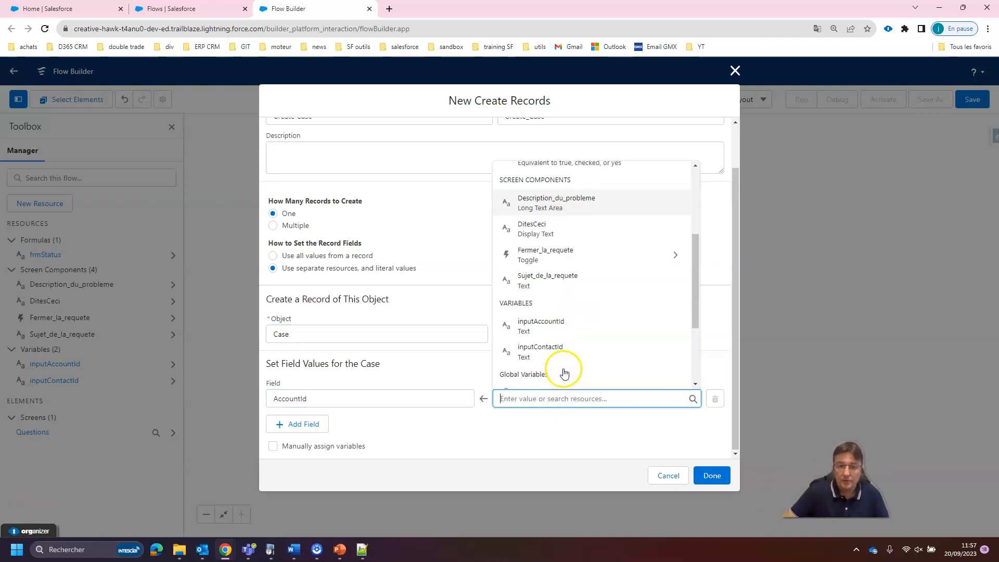
left_click(555, 326)
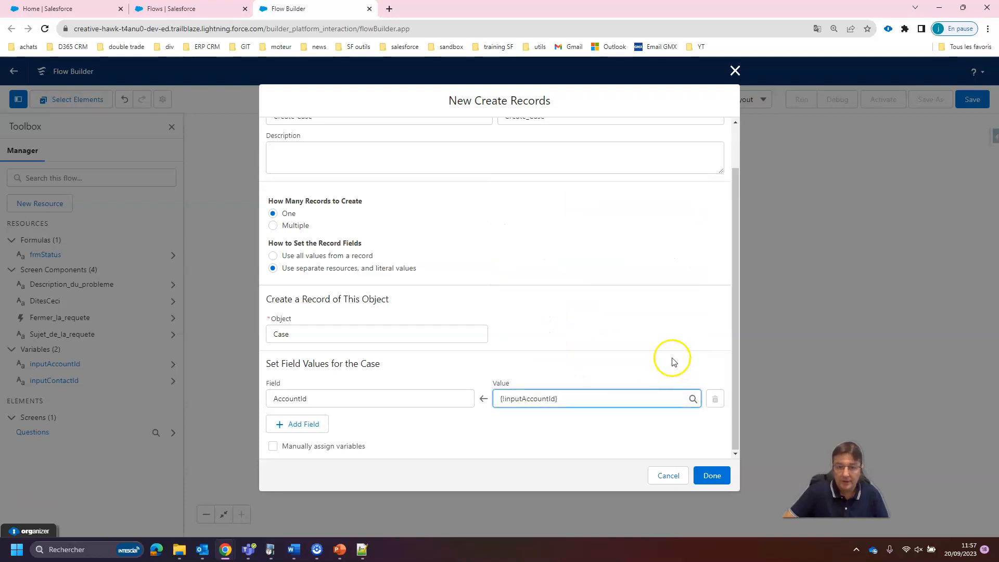
left_click(311, 428)
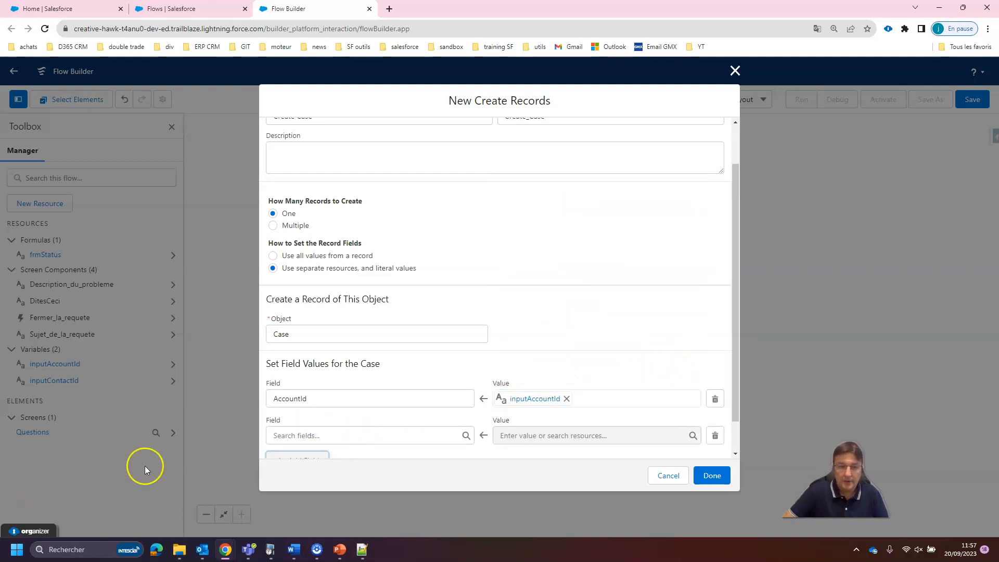
Assign the inputContactId variable to the case's ContactId field.
left_click(347, 435)
type("ContactId")
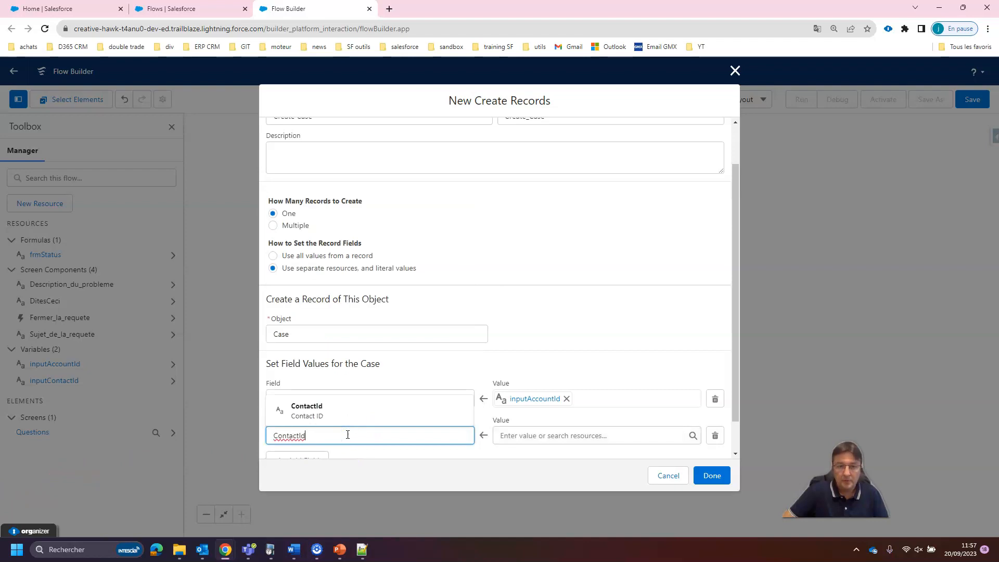
left_click(305, 412)
left_click(539, 436)
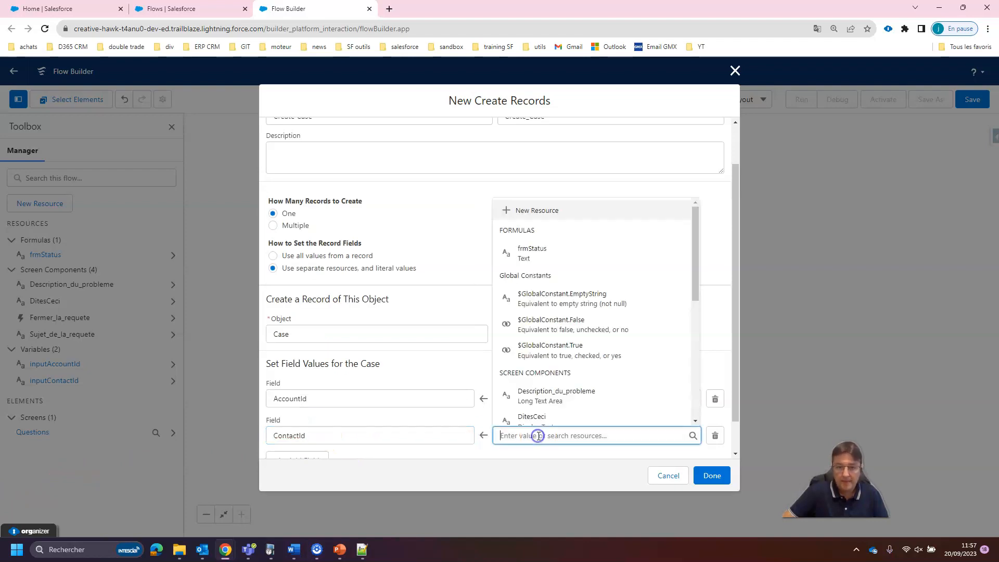
type("i")
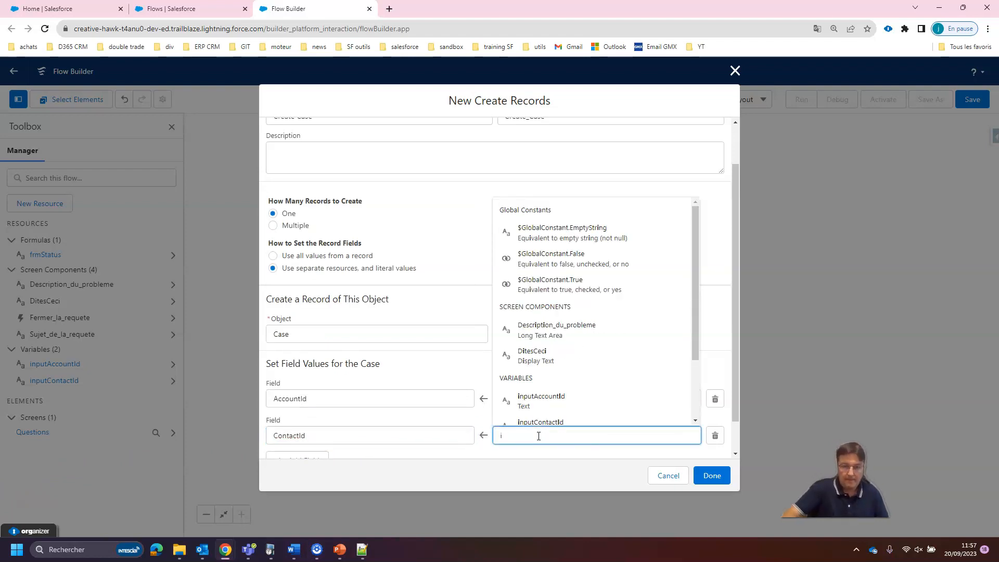
type("npu")
left_click(539, 411)
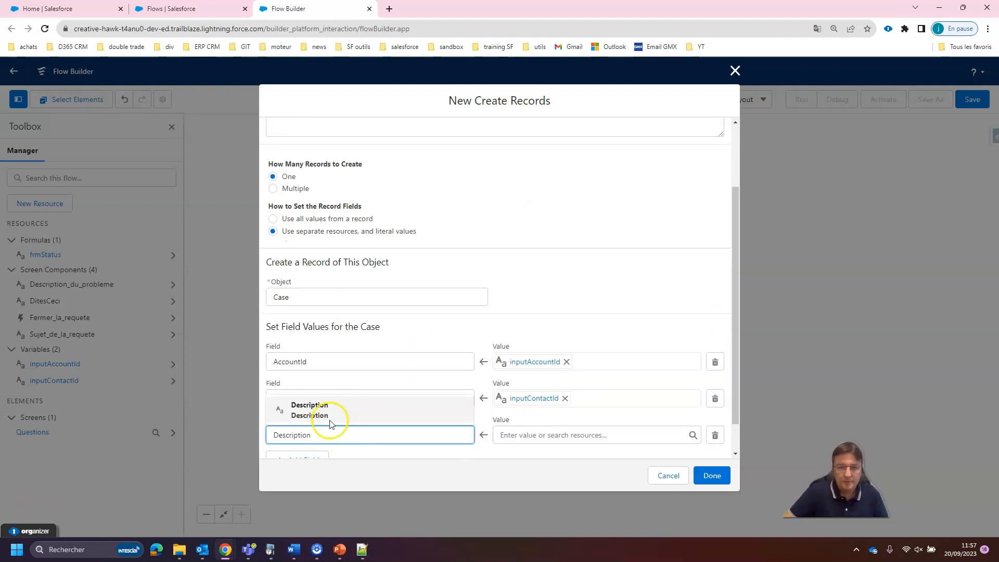
Map the case's Description field to the Description_du_probleme screen component.
left_click(330, 417)
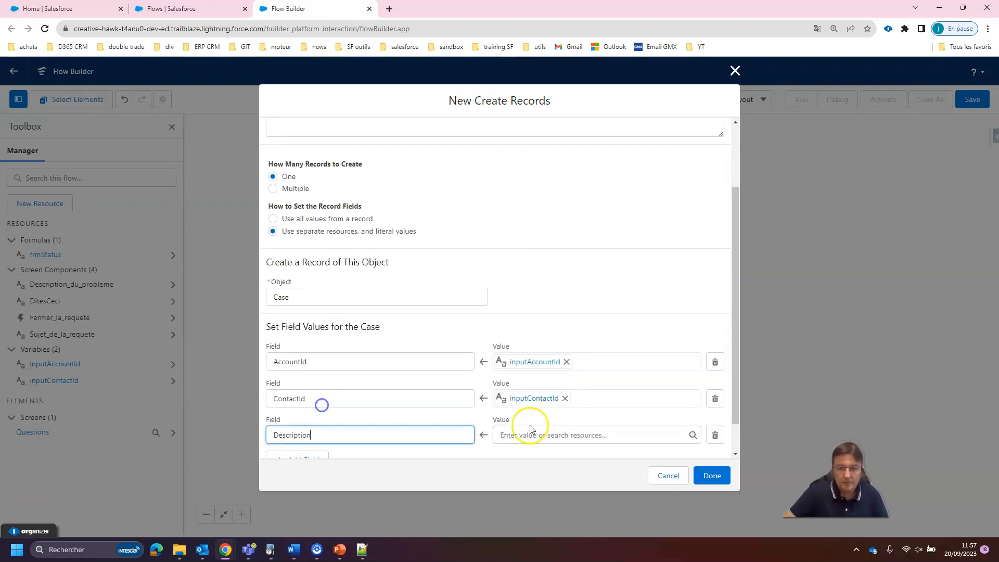
left_click(562, 434)
scroll(549, 408, "down", 2)
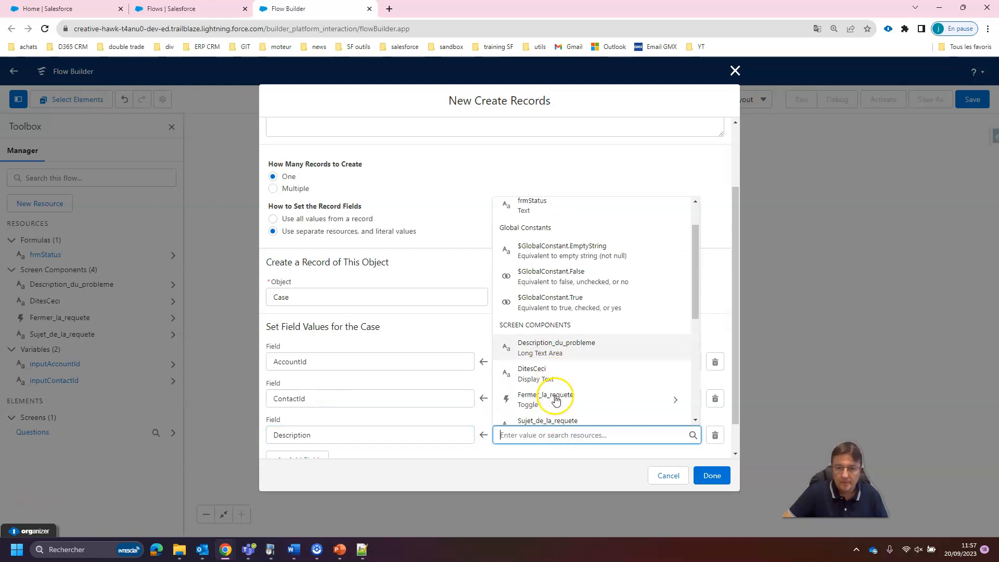
left_click(565, 287)
scroll(500, 383, "down", 1)
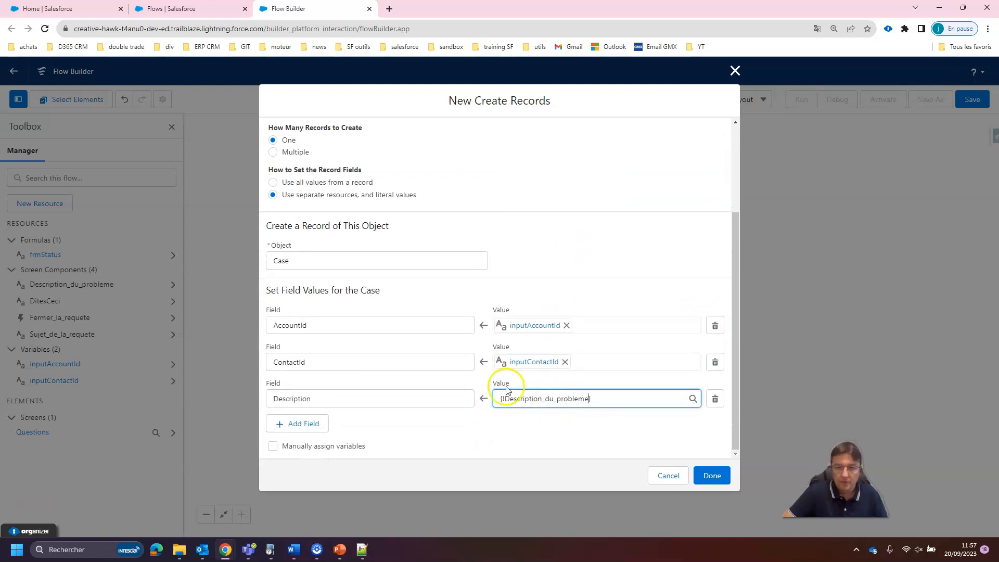
Add a Status field row to the case and set its value to the frmStatus formula.
left_click(312, 423)
left_click(347, 435)
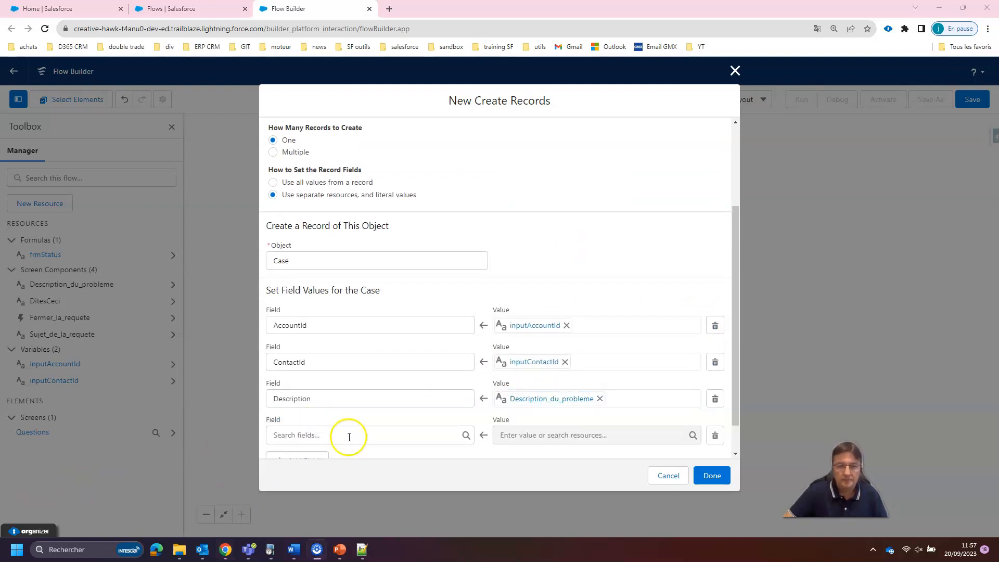
type("Status")
left_click(323, 415)
left_click(550, 435)
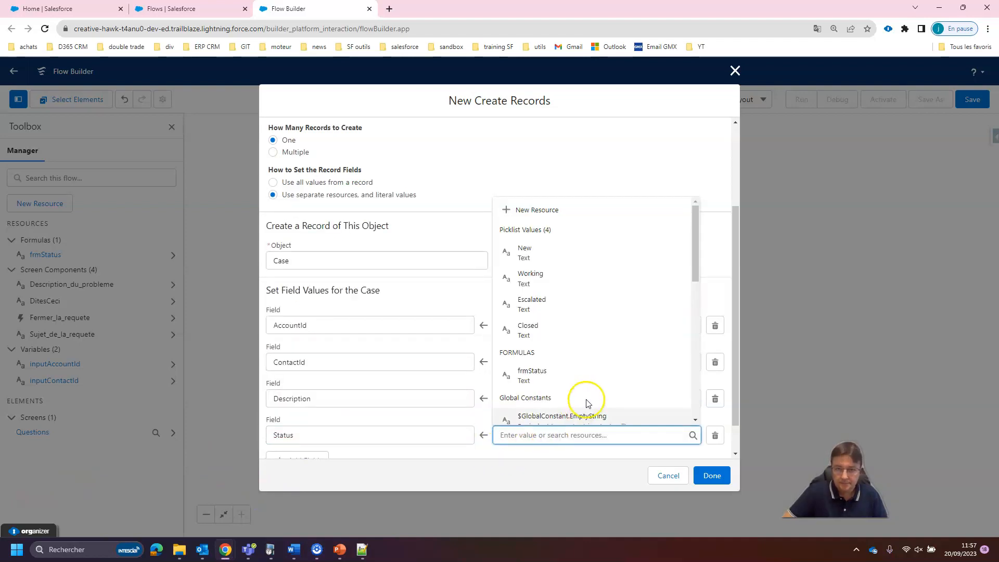
type("fr")
left_click(539, 411)
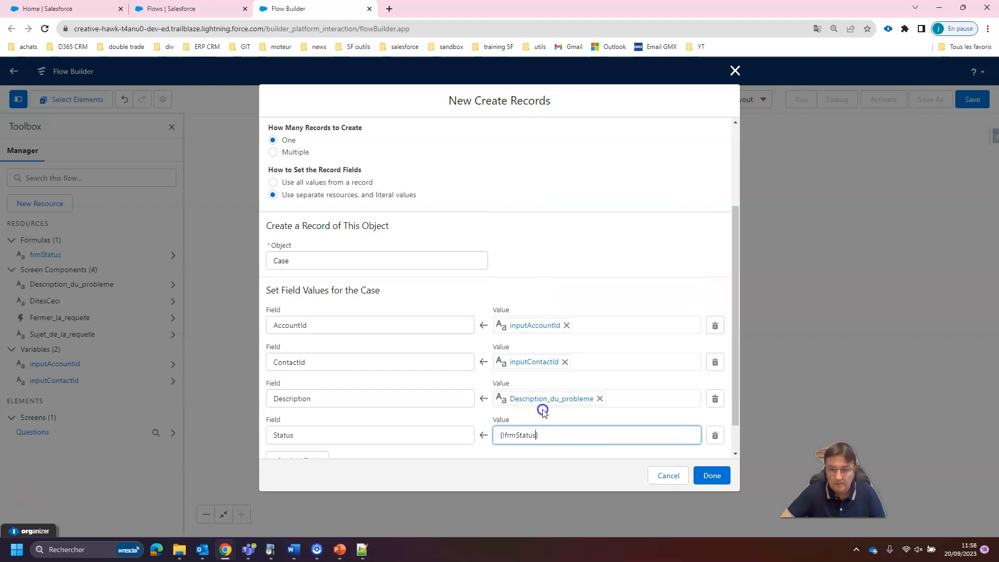
Add a Subject field row with the Sujet_de_la_requete screen component as its value, and finish the Create Case element.
scroll(380, 438, "down", 1)
left_click(310, 423)
left_click(312, 414)
left_click(543, 437)
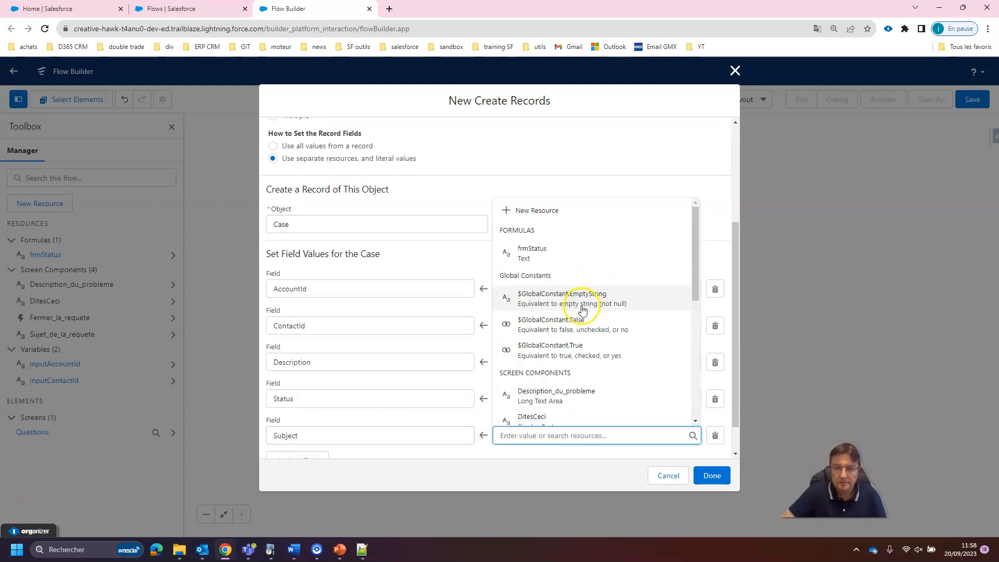
scroll(583, 310, "down", 1)
scroll(581, 310, "down", 2)
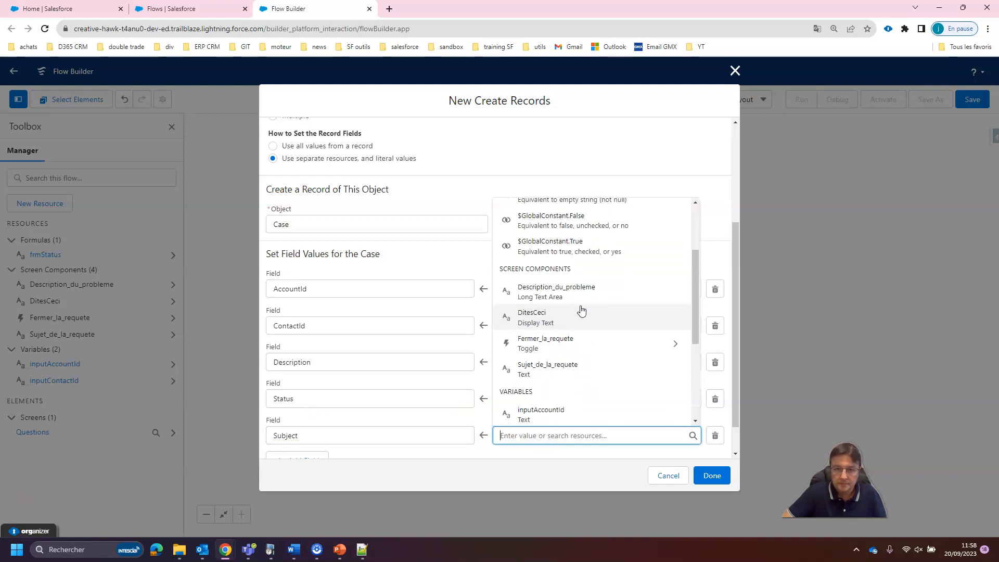
left_click(561, 363)
scroll(684, 405, "down", 1)
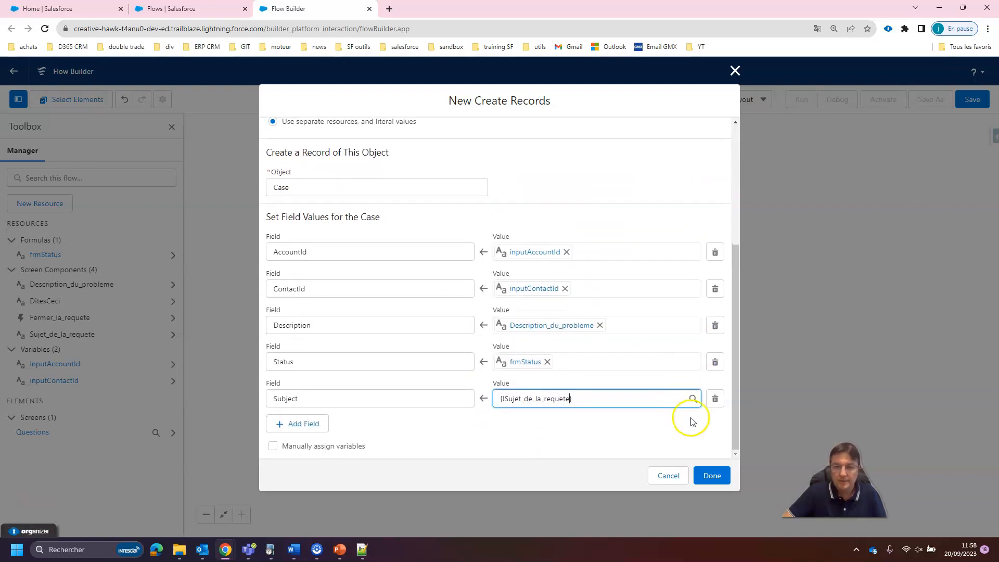
left_click(717, 477)
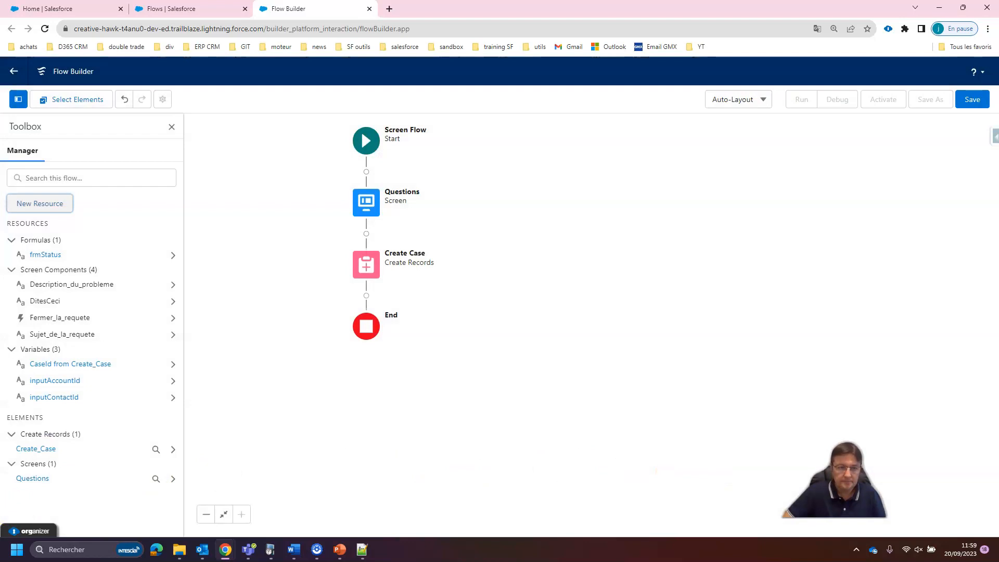
Save the flow with the label "Create Case for Contact".
left_click(972, 100)
left_click(357, 256)
type("Create Case for Contact")
left_click(555, 255)
left_click(713, 367)
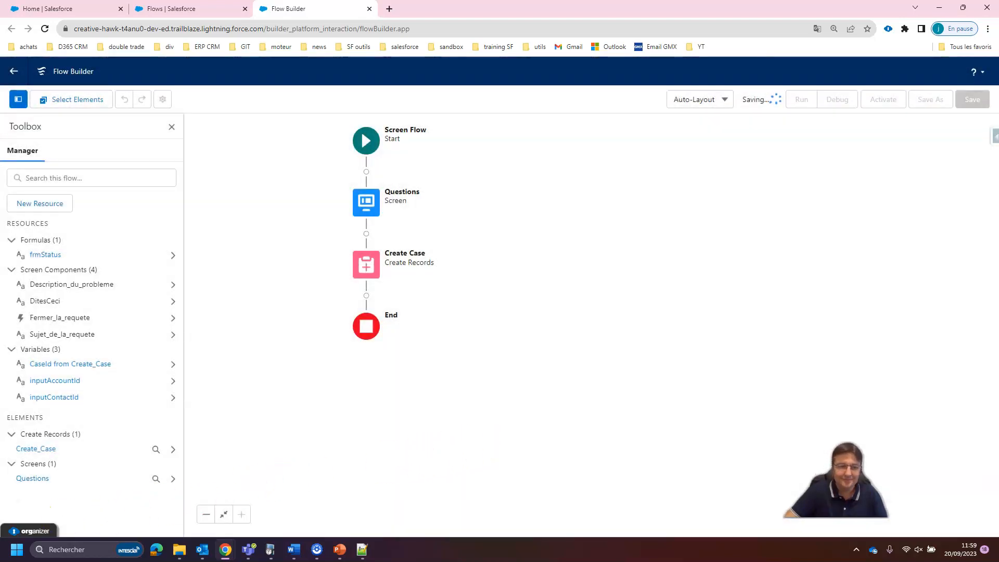